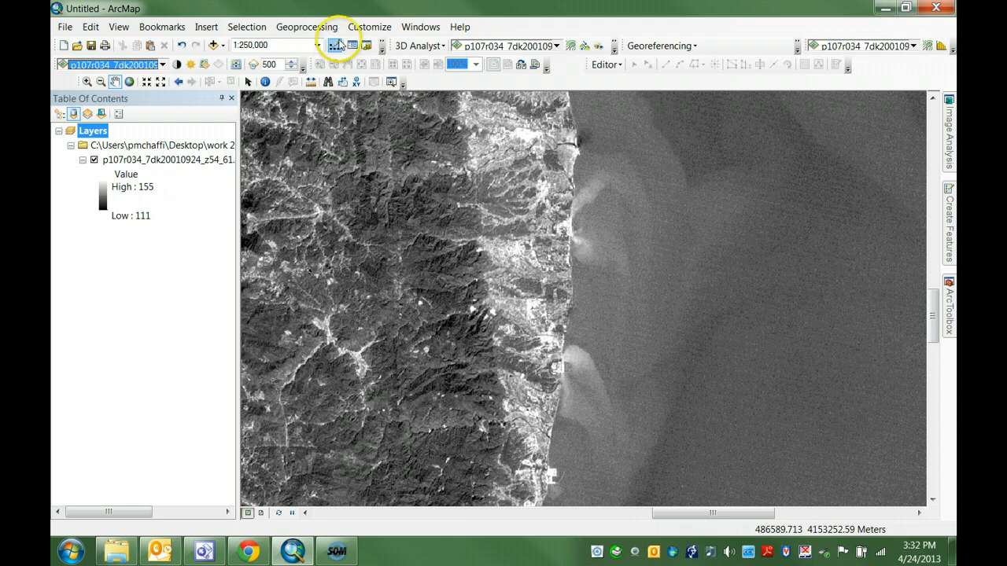
Step: Set up a new polygon shapefile named clip in the p107r034_7dp20010924_z54 folder from the Catalog
click(419, 27)
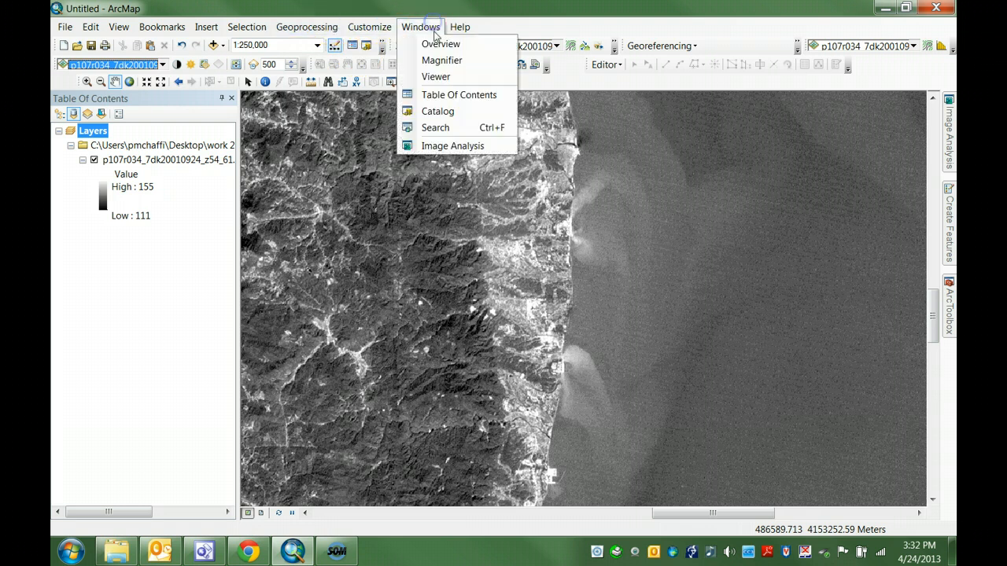
click(439, 111)
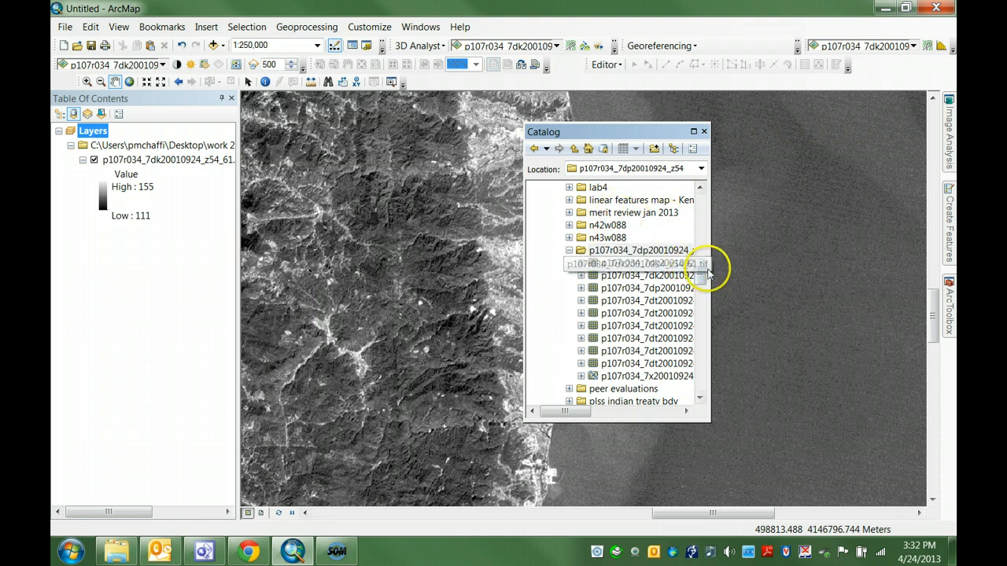
mouse_move(702, 281)
mouse_down()
mouse_move(702, 209)
mouse_move(699, 277)
mouse_up()
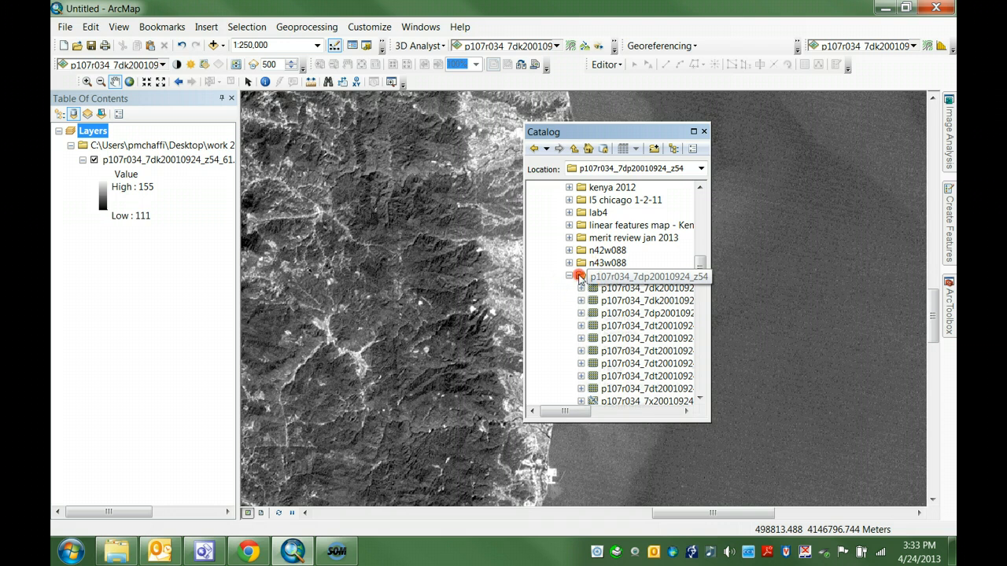
right_click(580, 277)
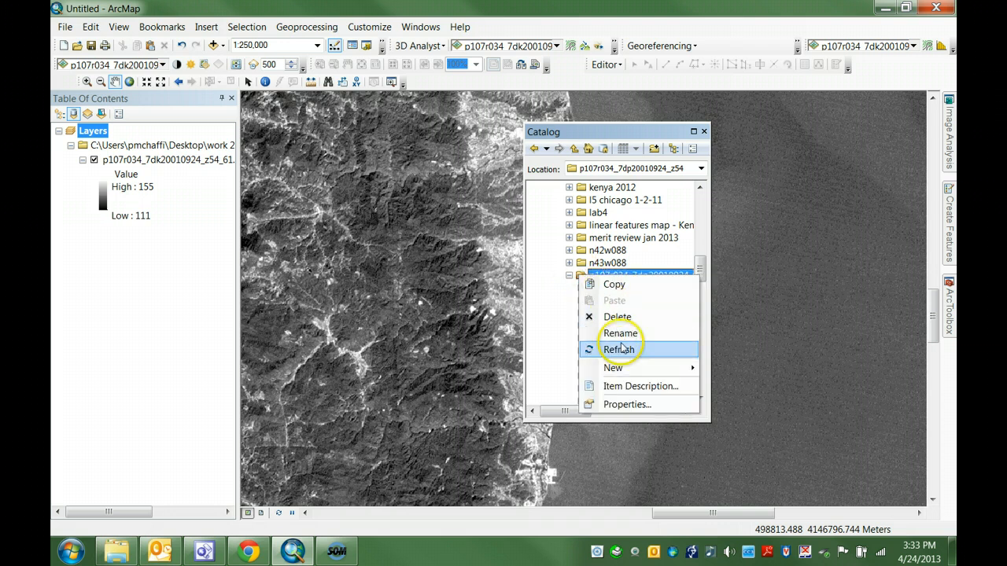
mouse_move(633, 370)
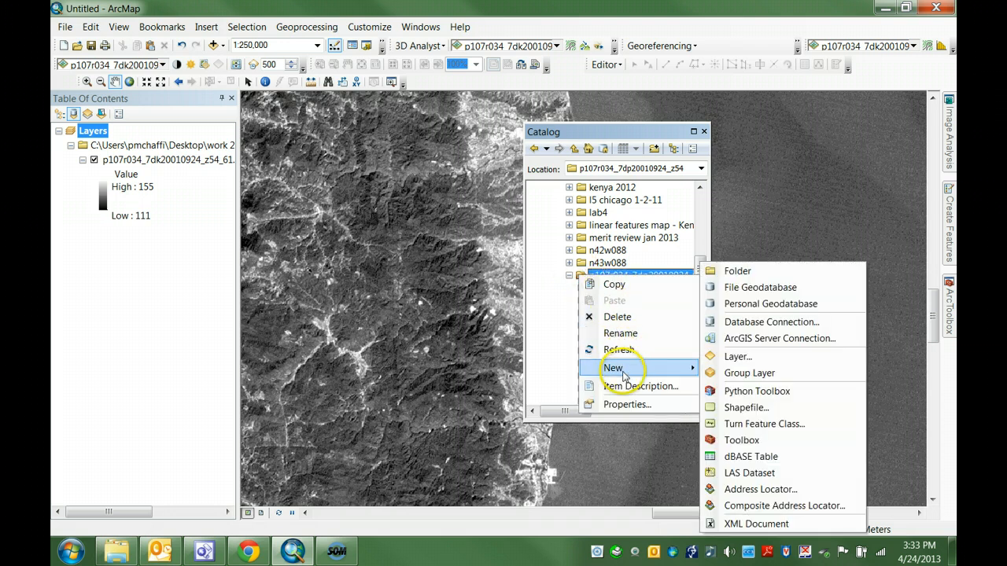
click(743, 408)
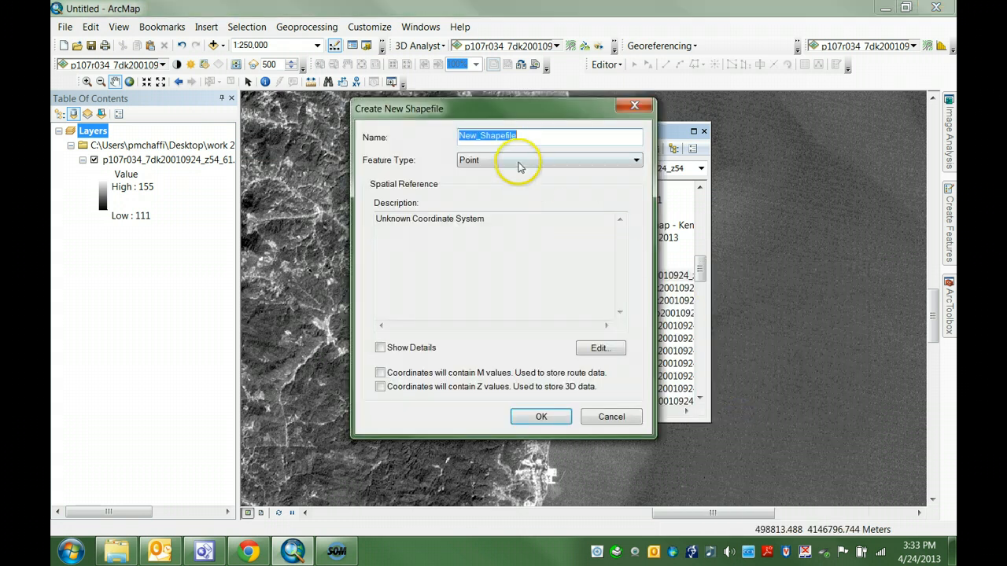
text(clip)
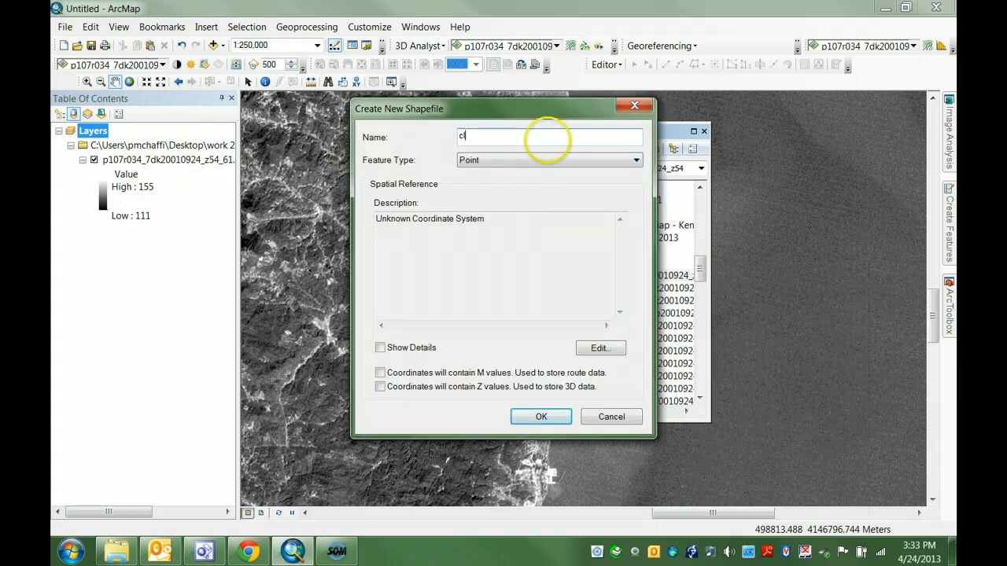
click(636, 160)
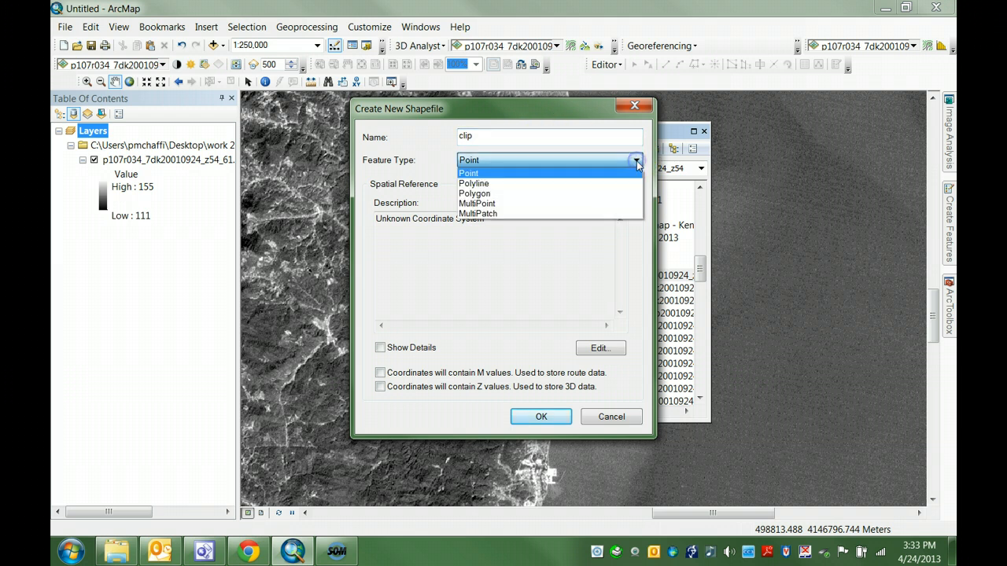
click(607, 194)
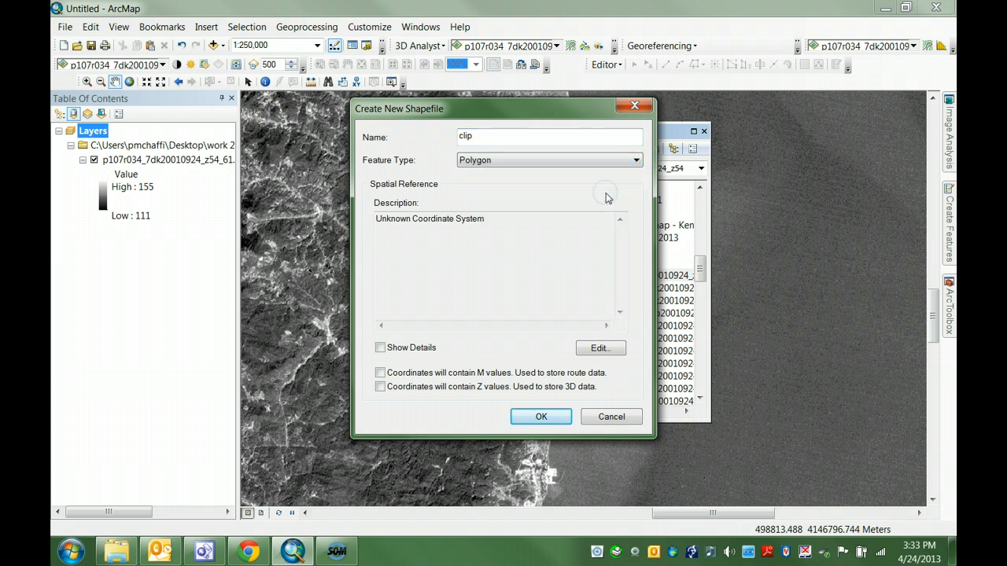
Step: Create the shapefile with the WGS 1984 UTM Zone 54N projected coordinate system and close the Catalog
click(598, 348)
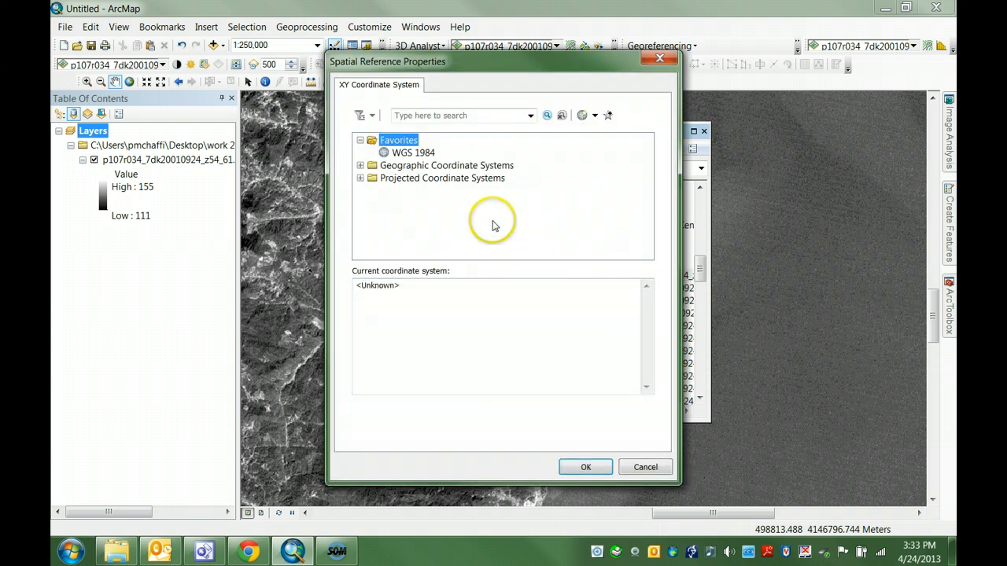
click(359, 178)
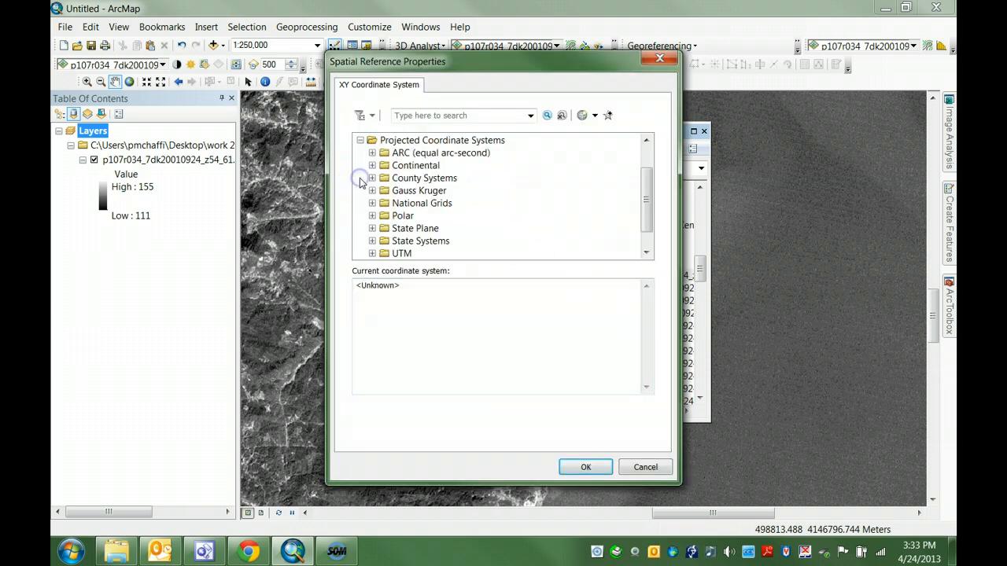
drag(647, 225, 645, 230)
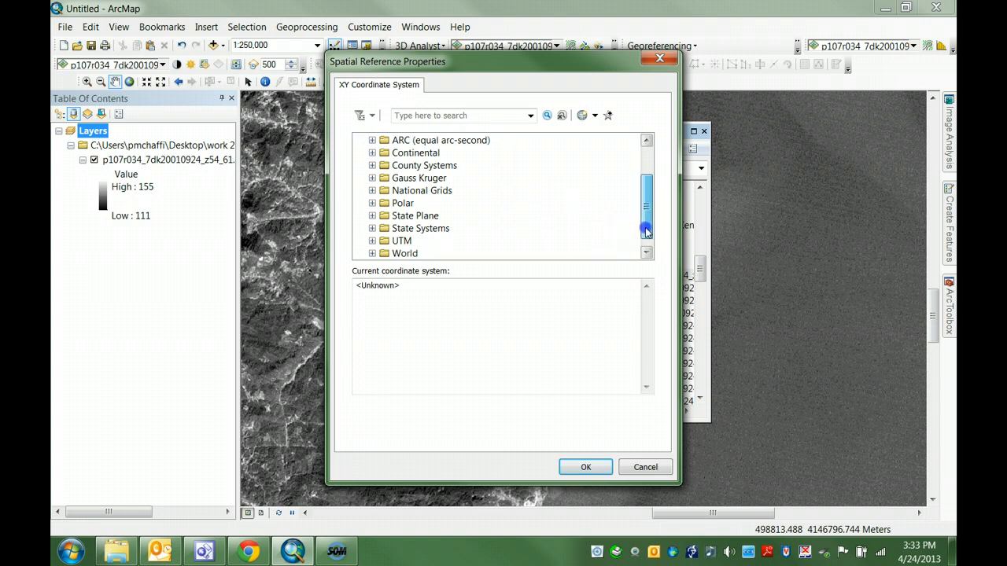
click(372, 241)
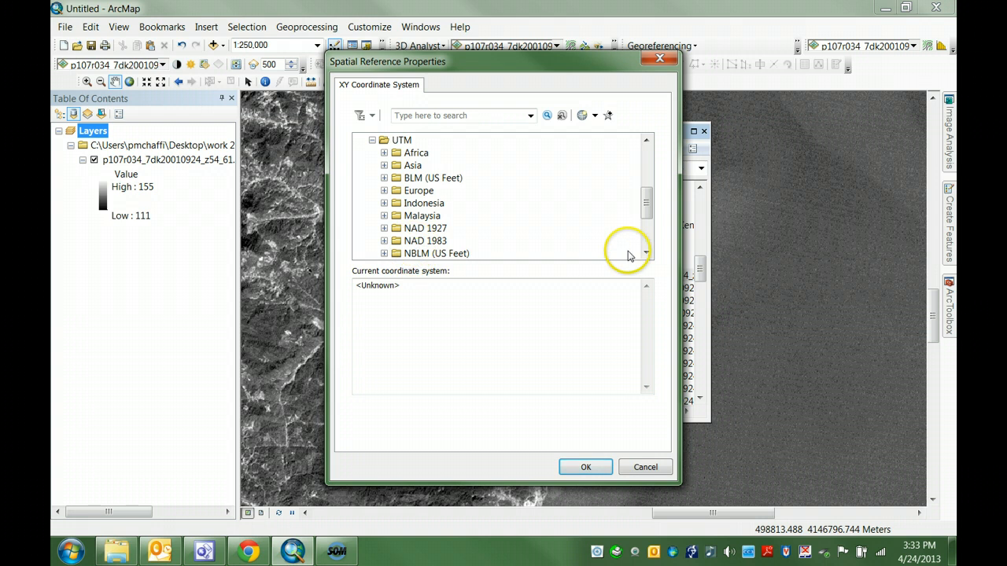
click(646, 240)
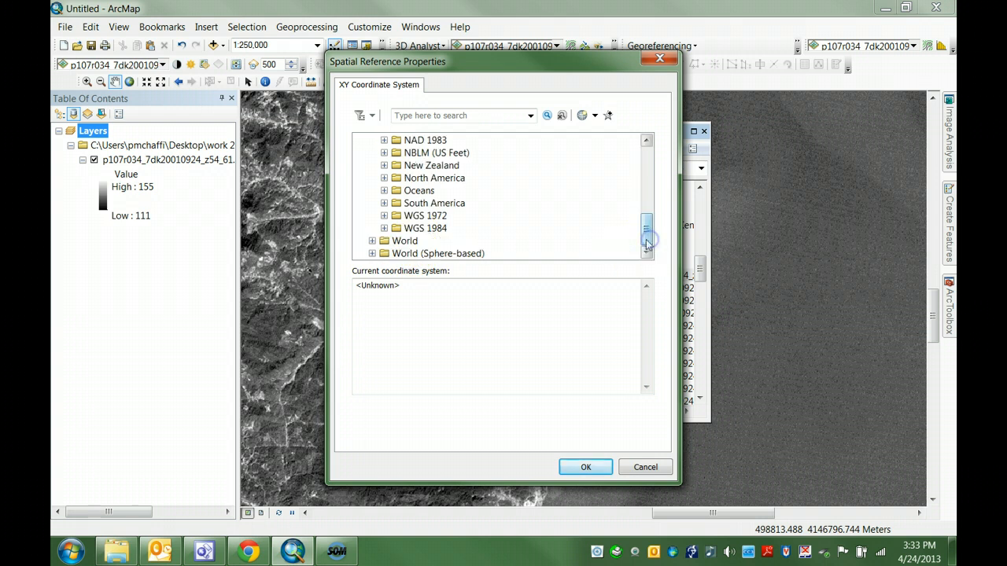
click(384, 228)
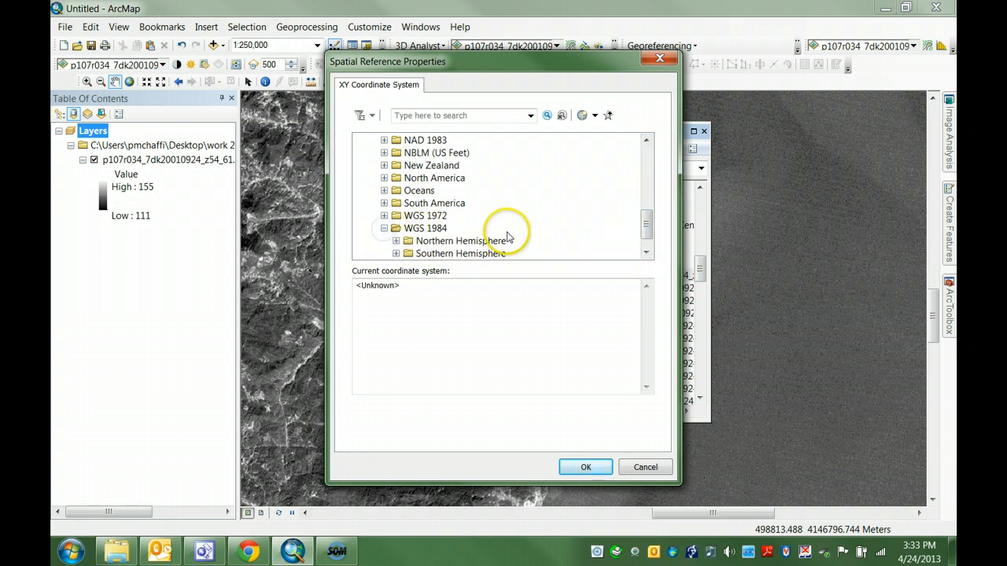
click(396, 241)
click(647, 253)
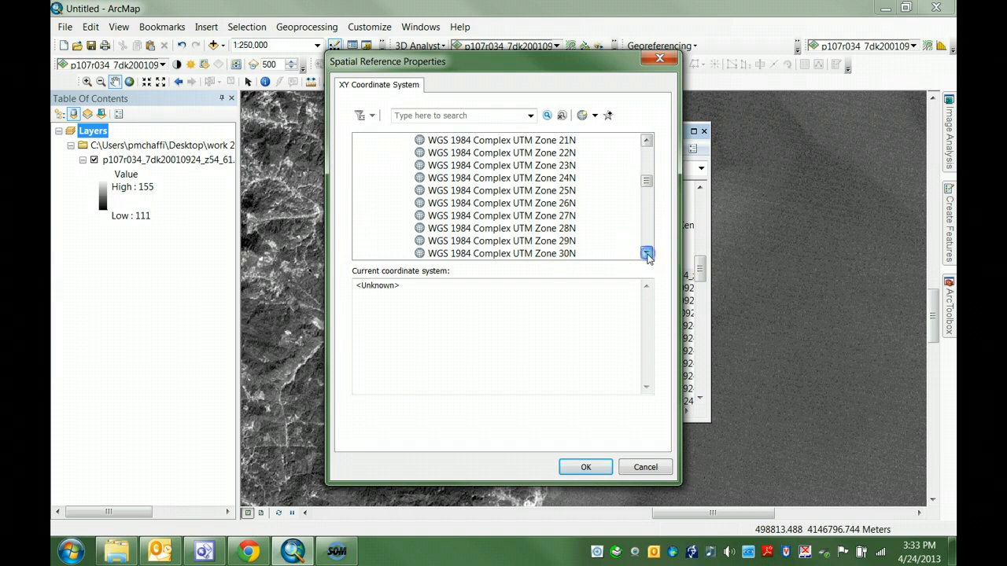
click(647, 253)
click(647, 254)
click(646, 254)
click(647, 254)
click(647, 253)
click(646, 253)
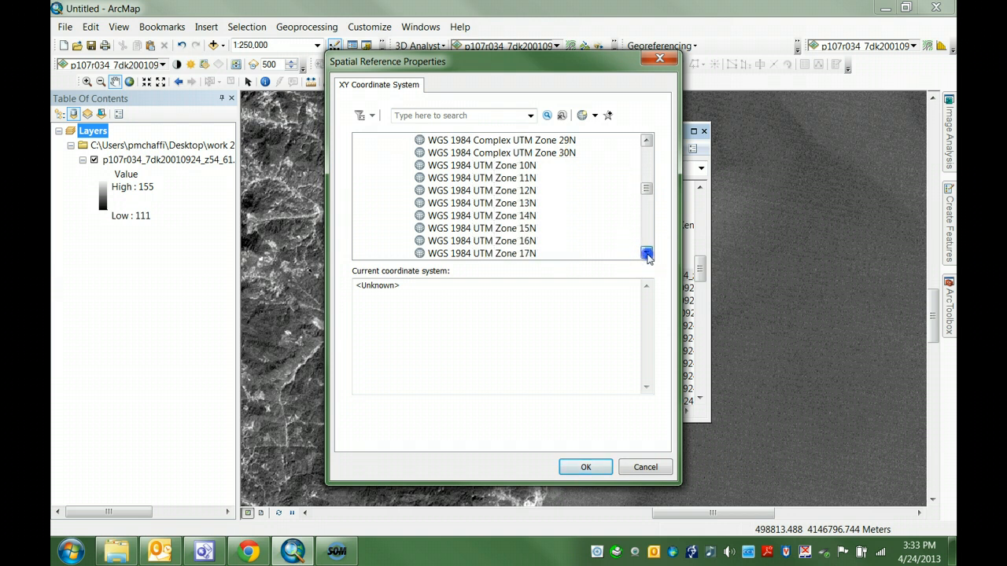
click(647, 253)
click(647, 253)
click(647, 254)
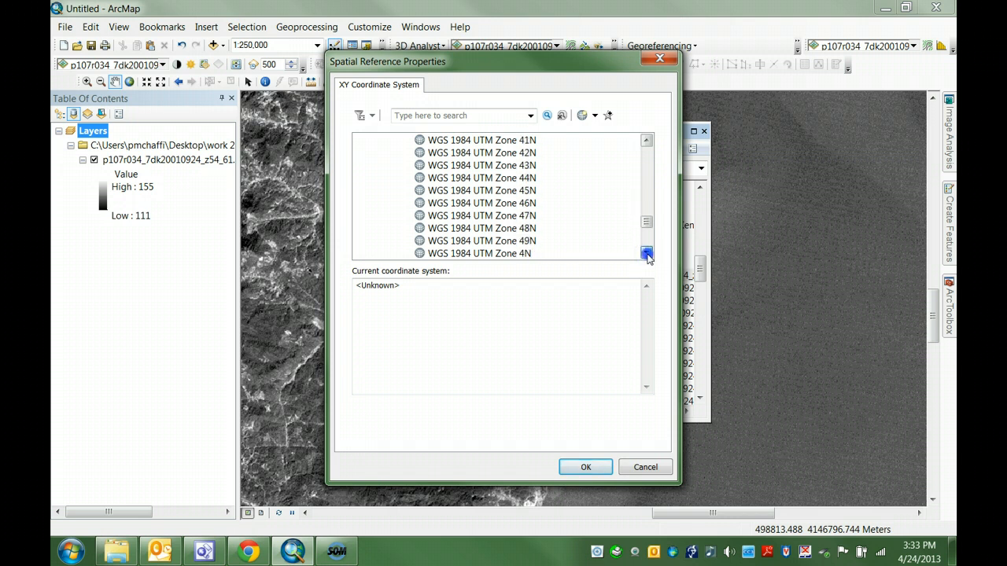
click(511, 253)
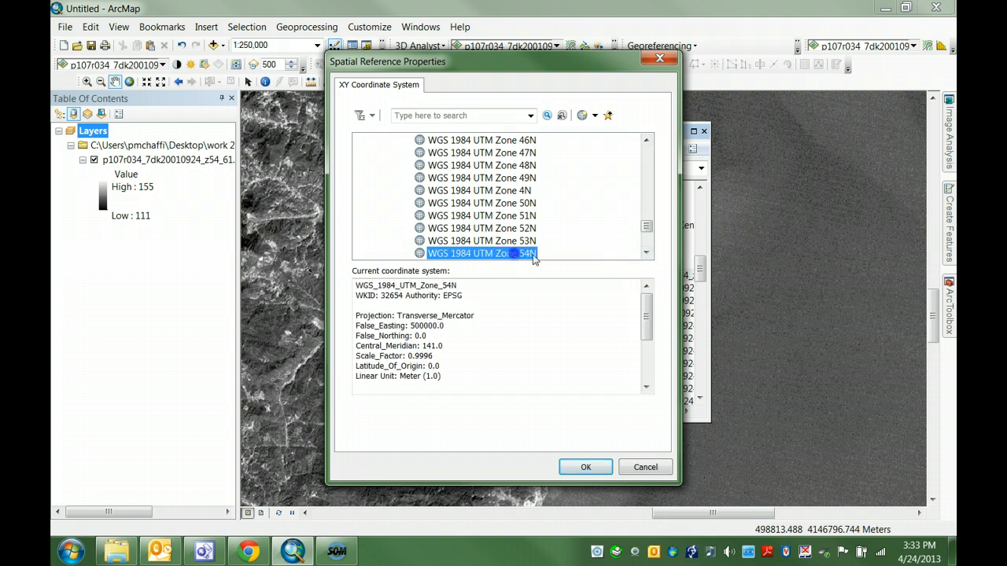
click(592, 467)
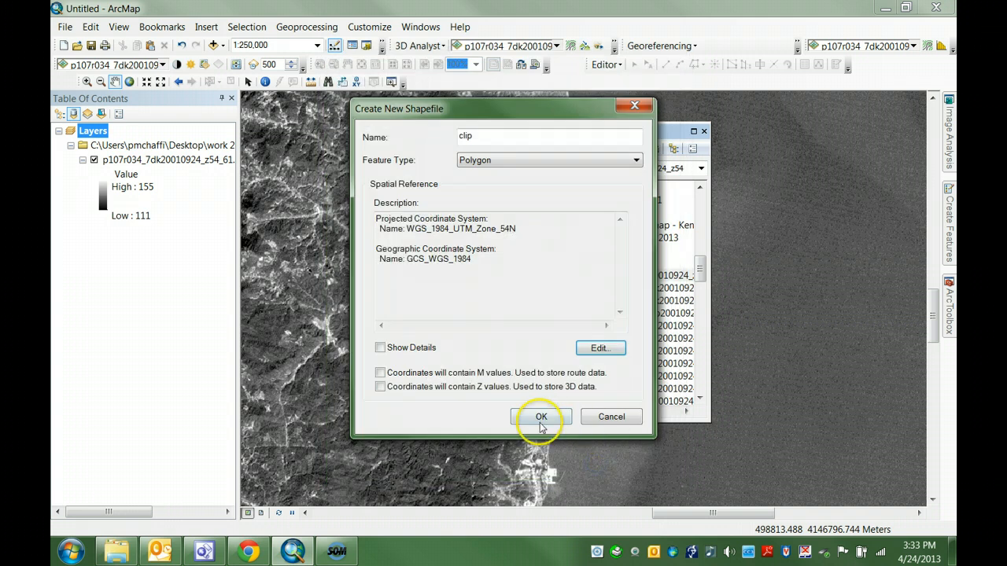
click(541, 418)
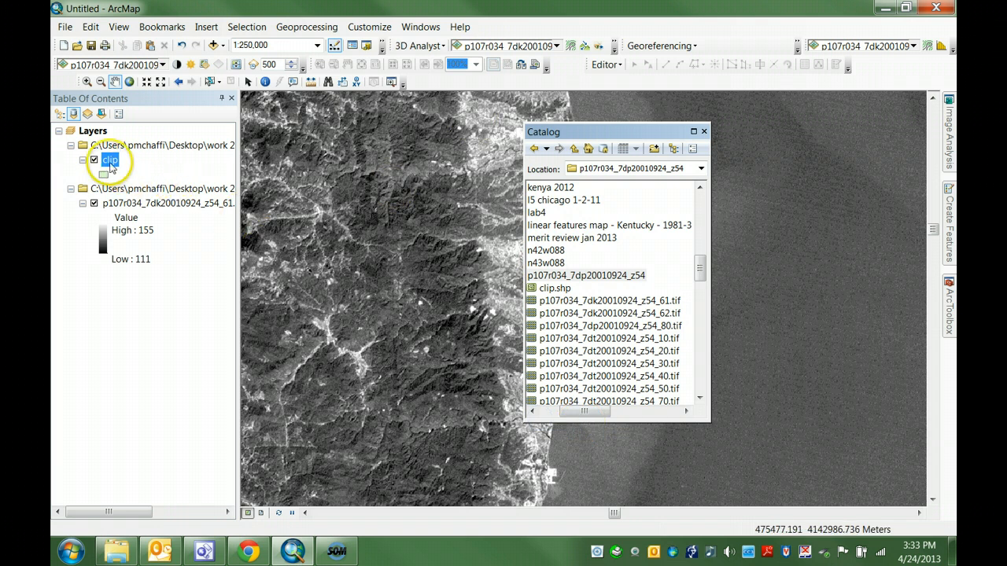
click(704, 133)
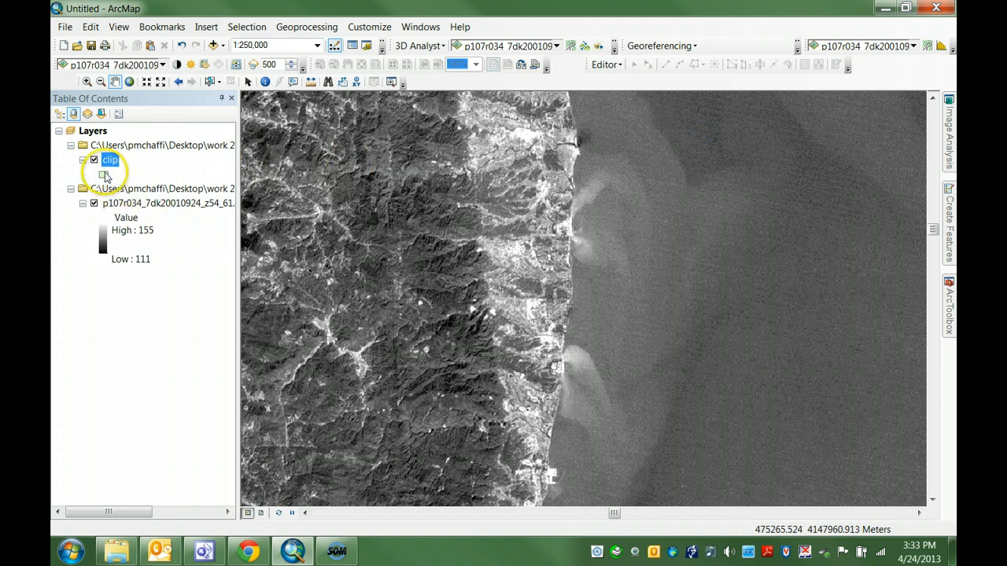
Step: Symbolize the clip layer with the Hollow symbol, using a Fire Red outline of width 1
double_click(111, 160)
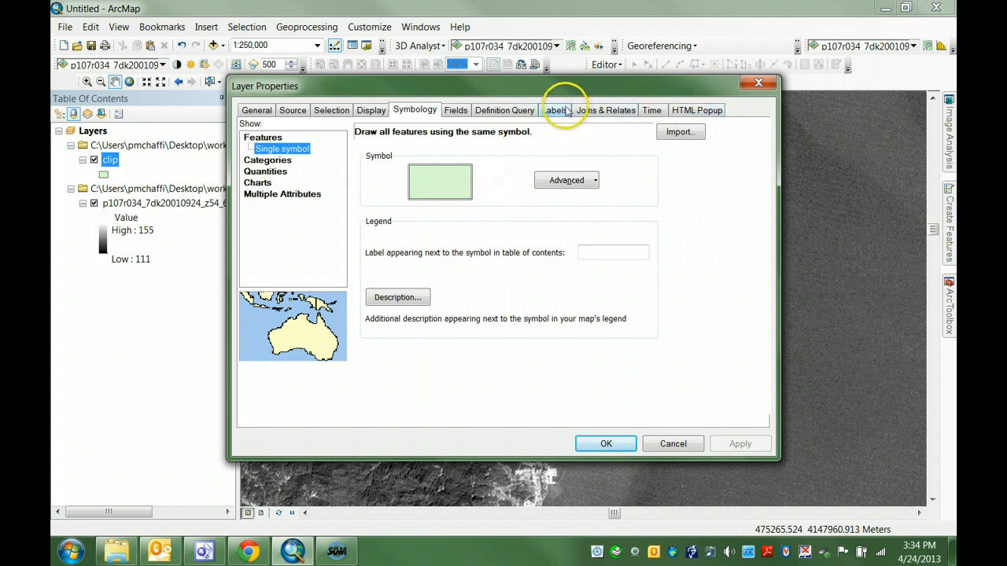
click(408, 114)
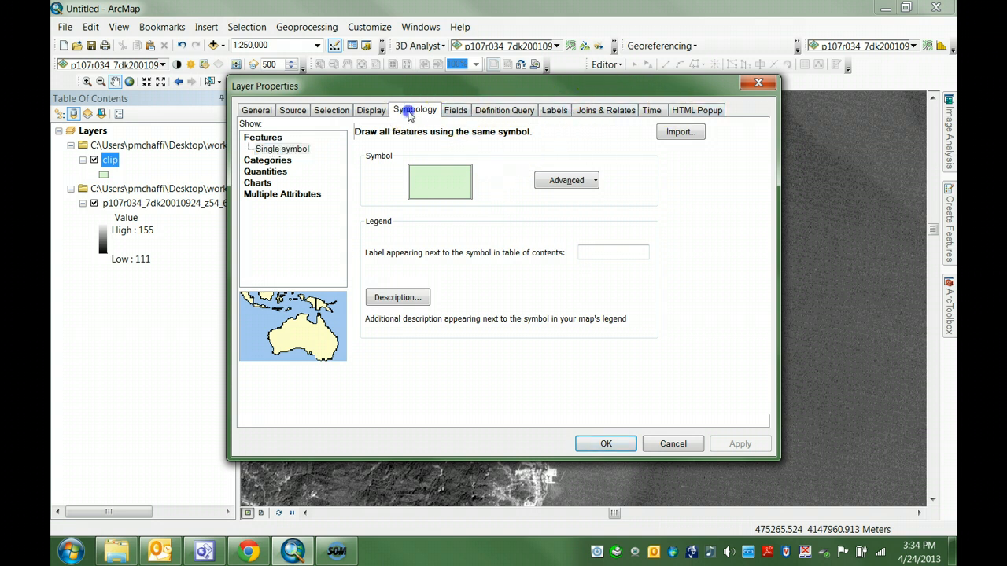
click(443, 168)
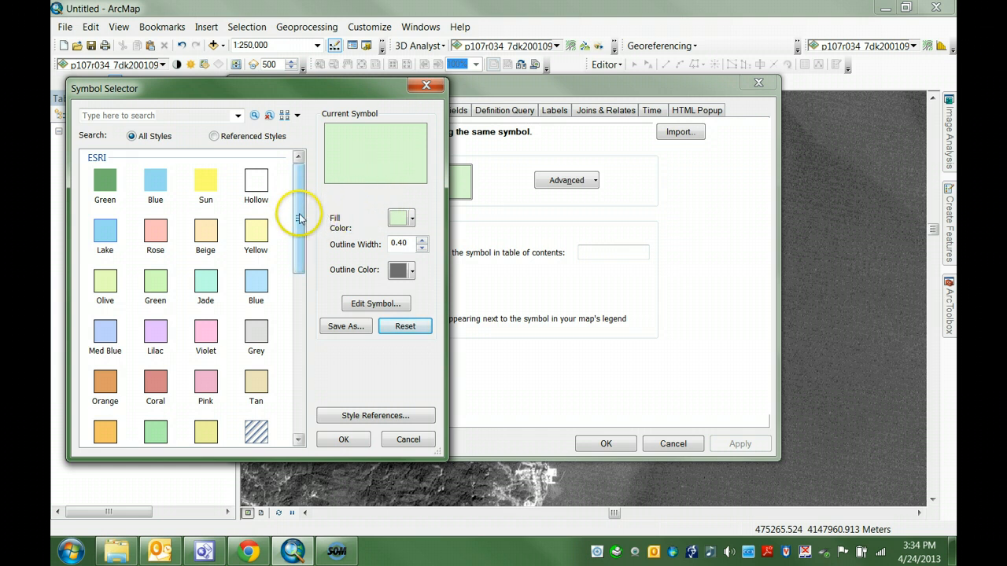
click(256, 183)
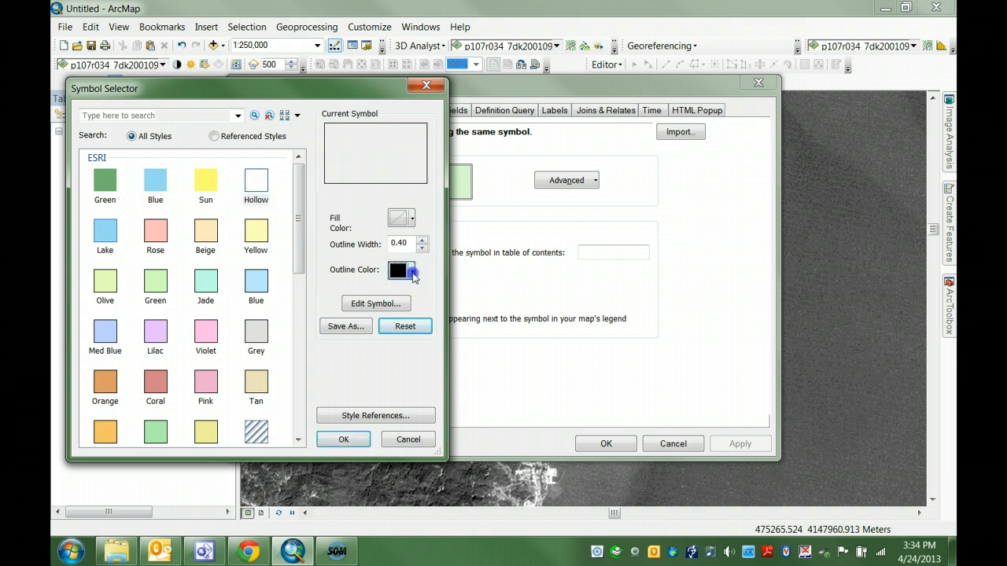
click(412, 271)
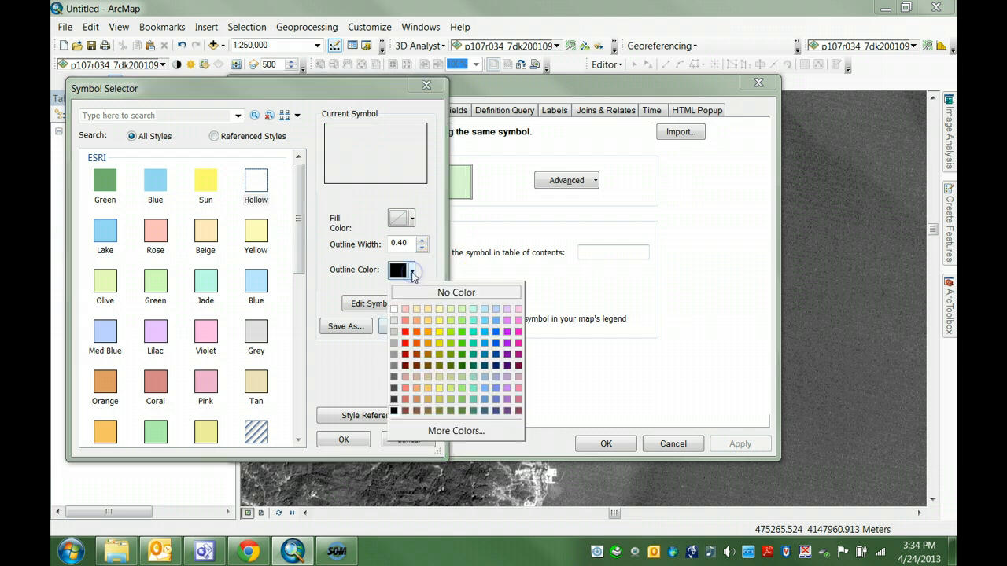
click(416, 332)
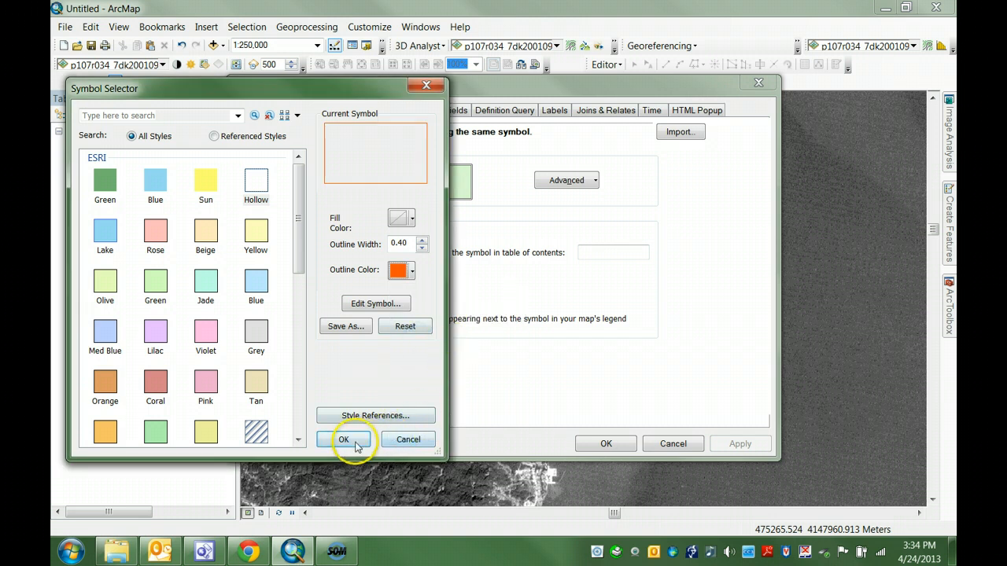
click(423, 241)
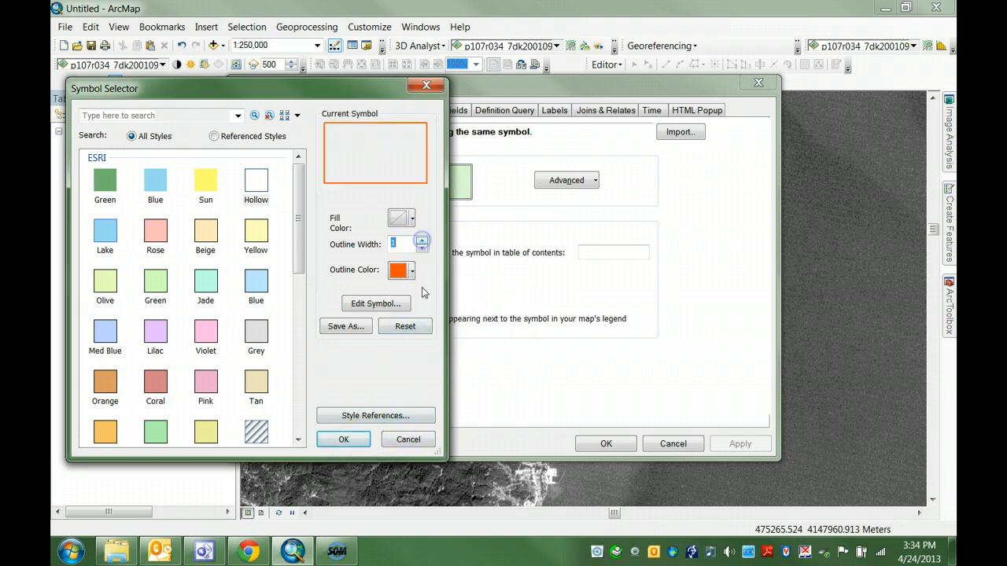
click(358, 441)
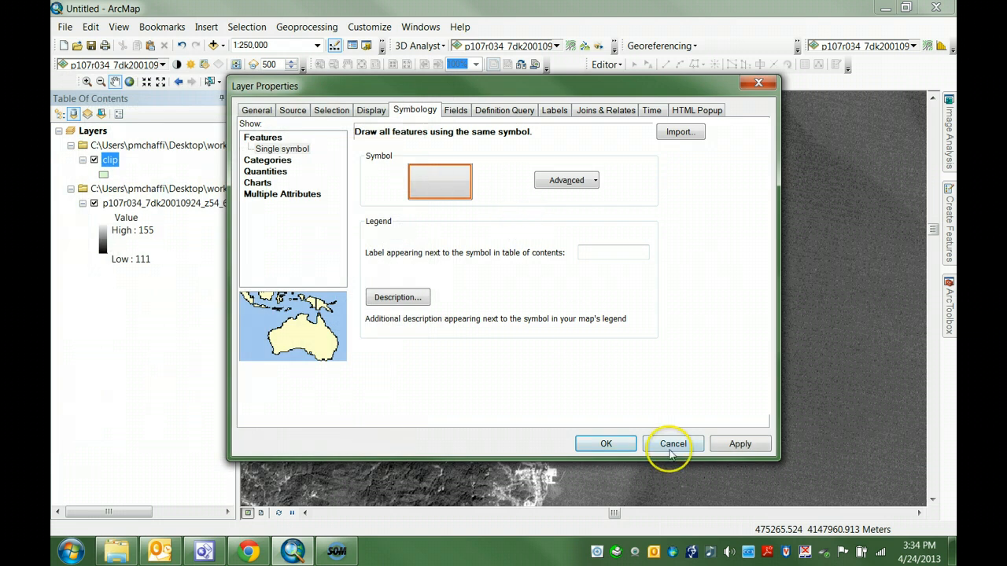
click(758, 447)
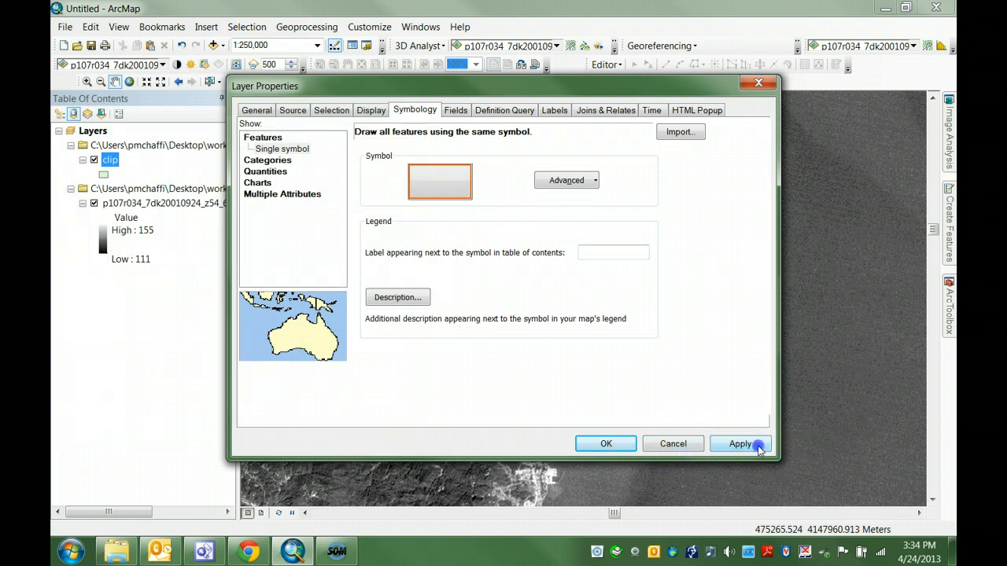
click(607, 444)
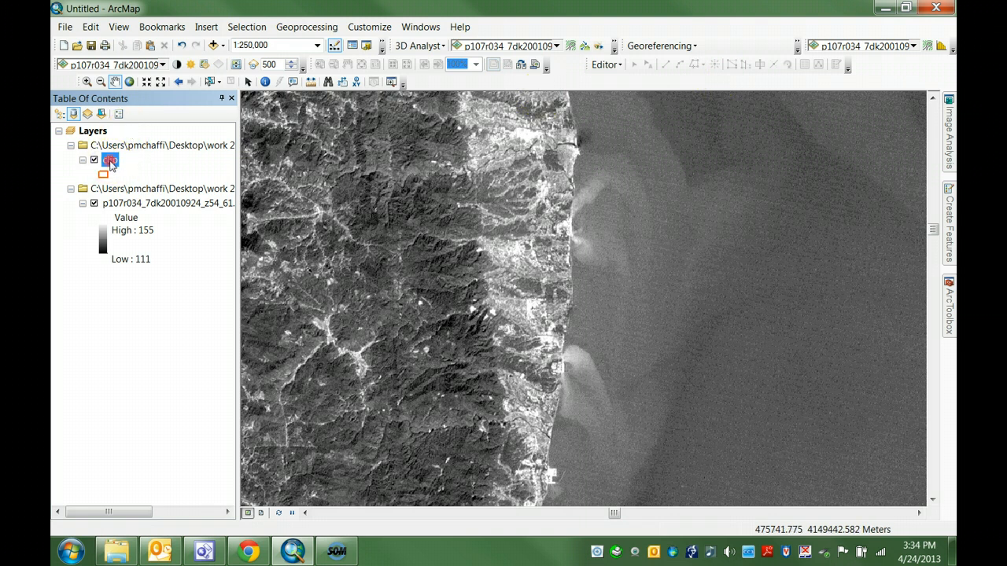
Step: Start an edit session on the clip layer, continuing past the spatial reference warning
right_click(111, 161)
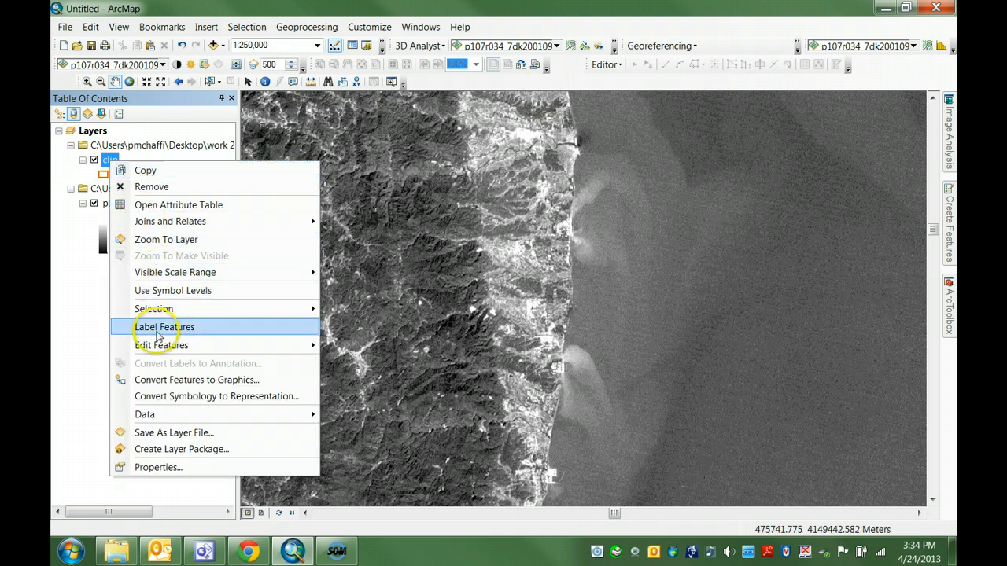
mouse_move(214, 346)
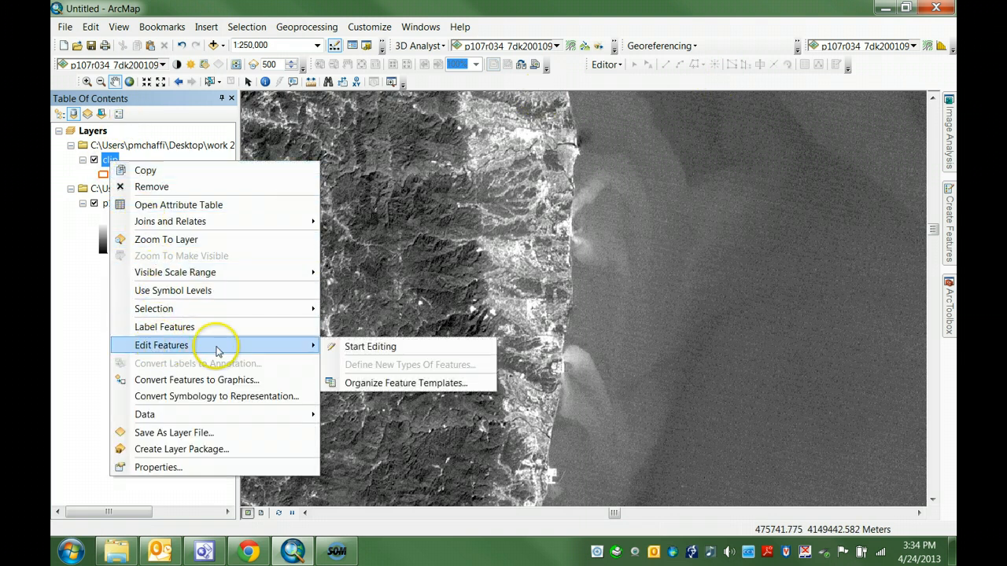
click(392, 351)
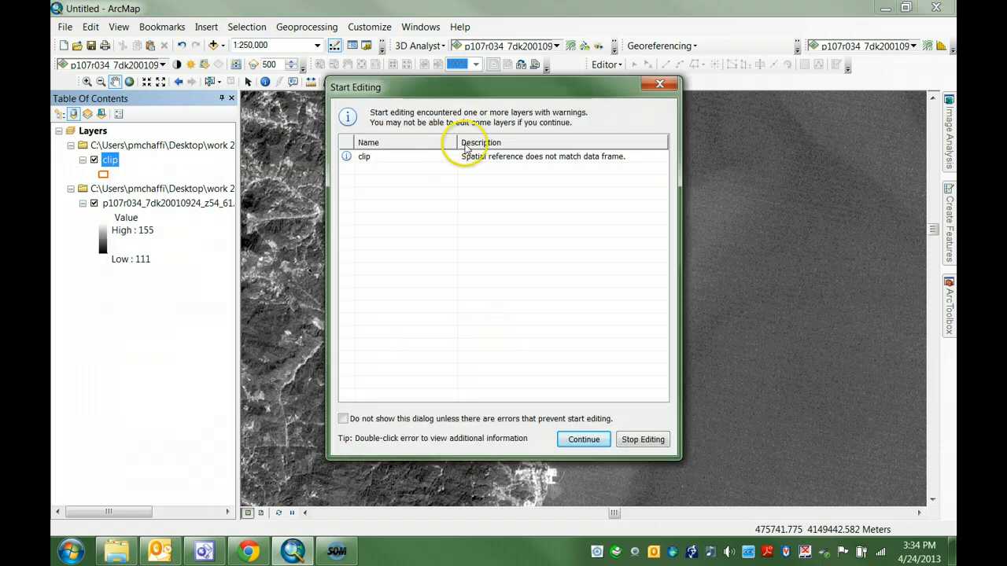
click(580, 439)
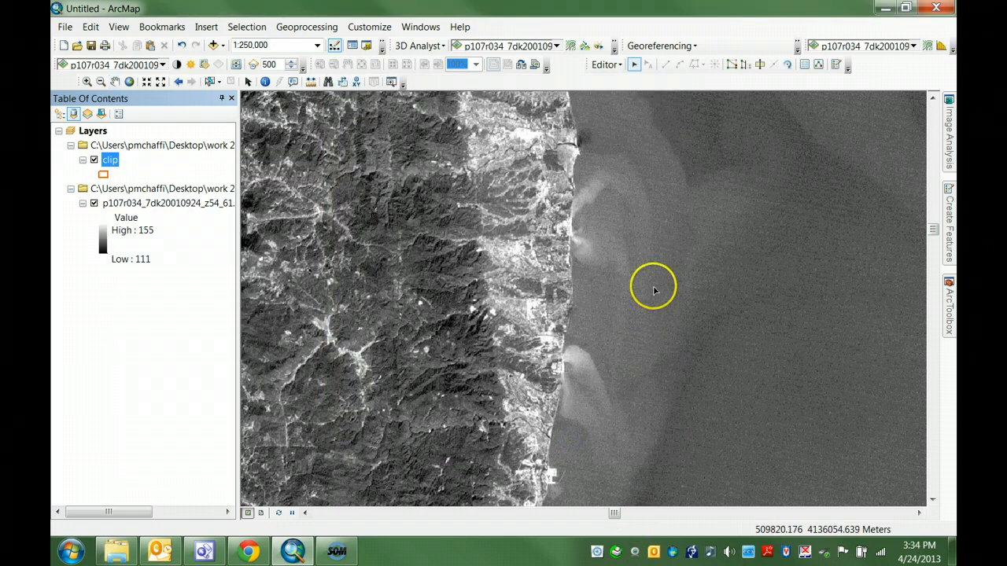
Step: Choose the clip feature template with the Polygon construction tool in the Create Features window, then hide that window
click(620, 64)
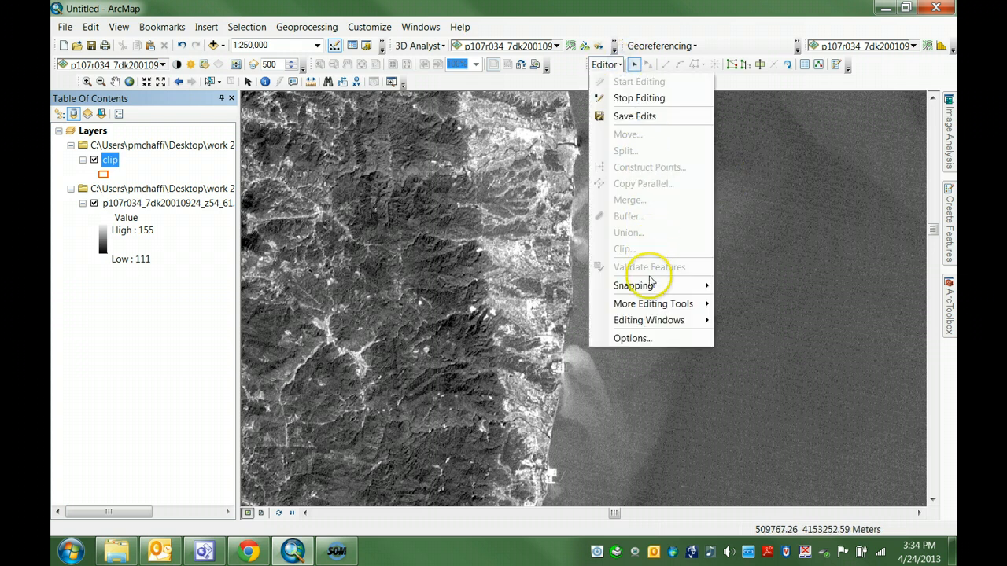
mouse_move(648, 320)
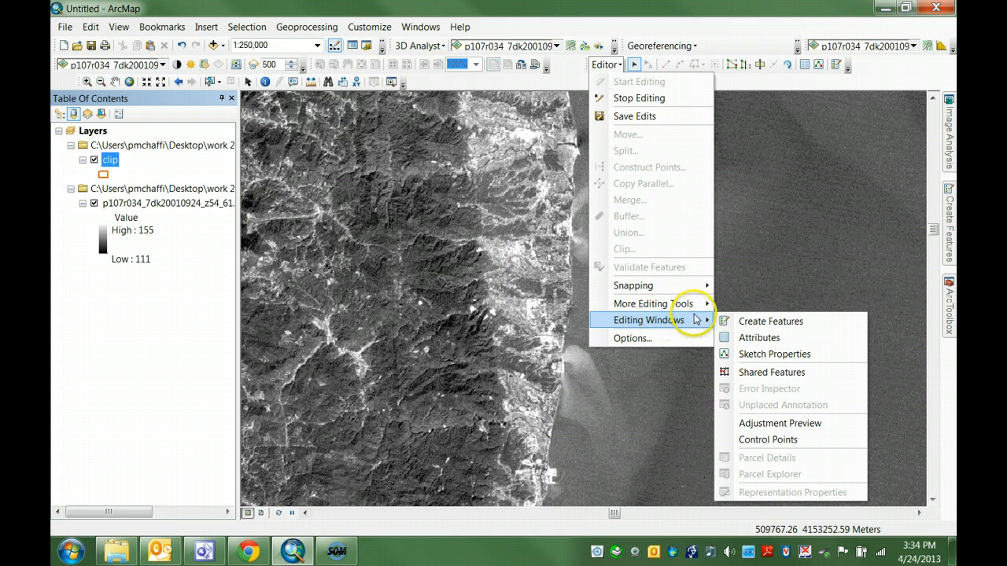
click(746, 322)
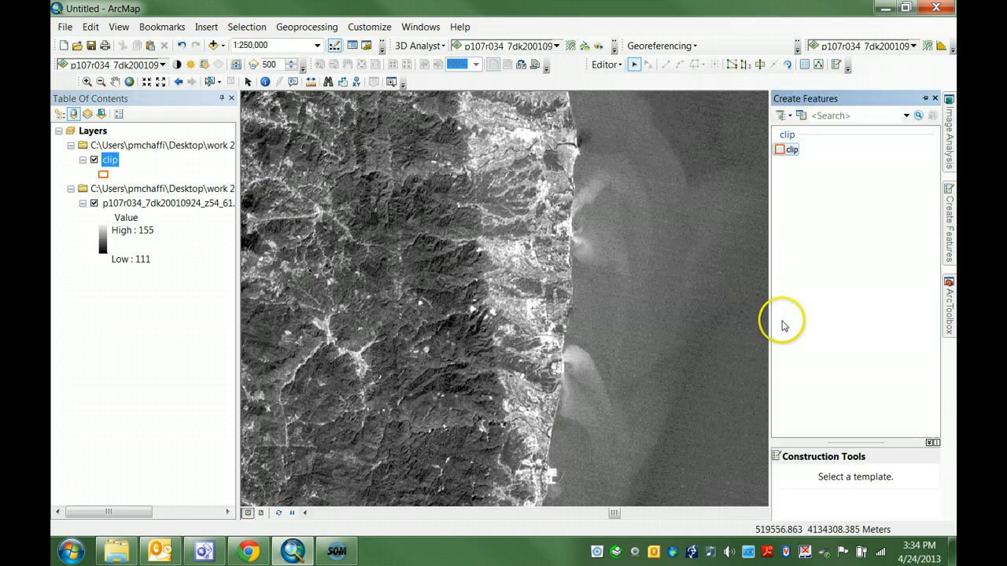
click(792, 151)
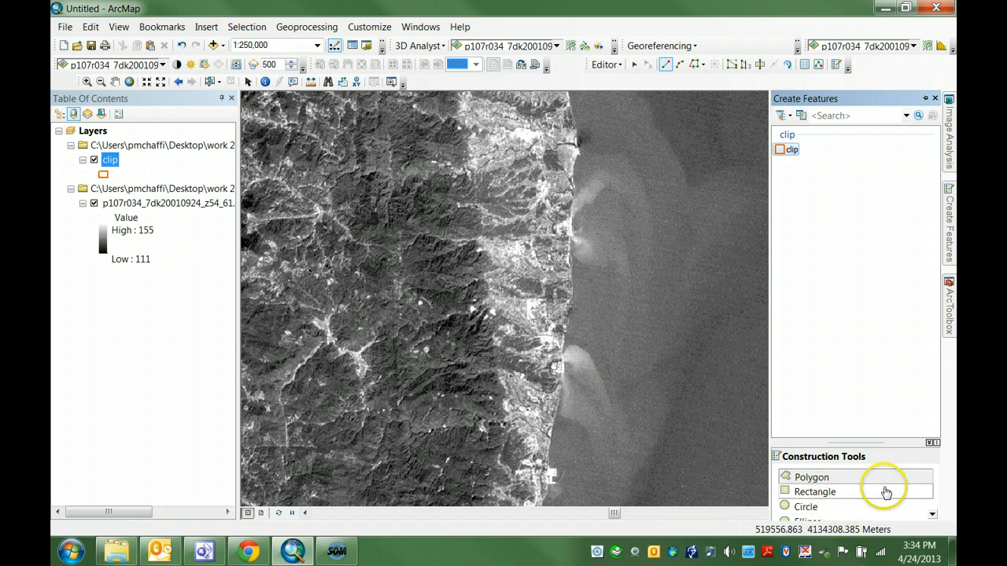
click(818, 479)
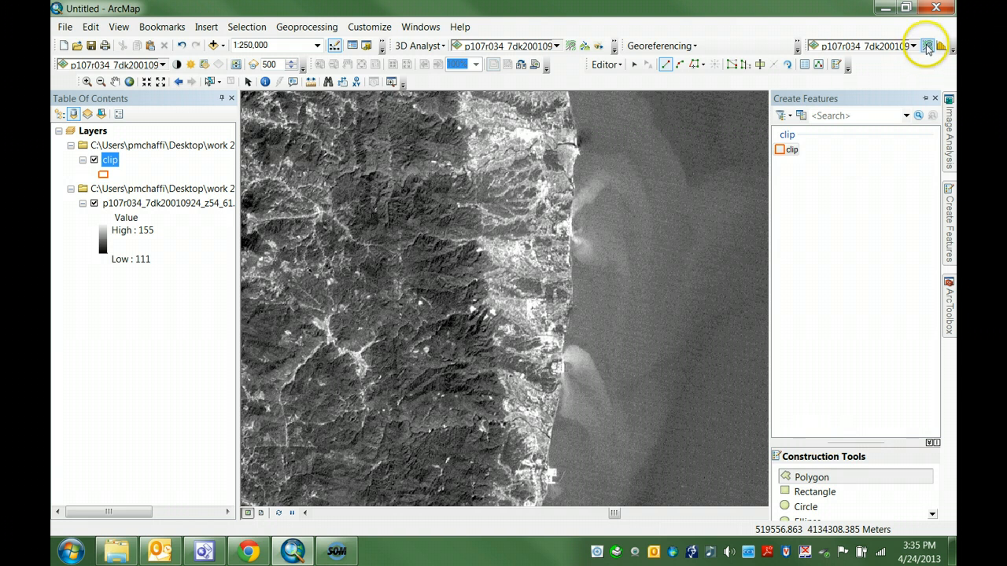
click(928, 99)
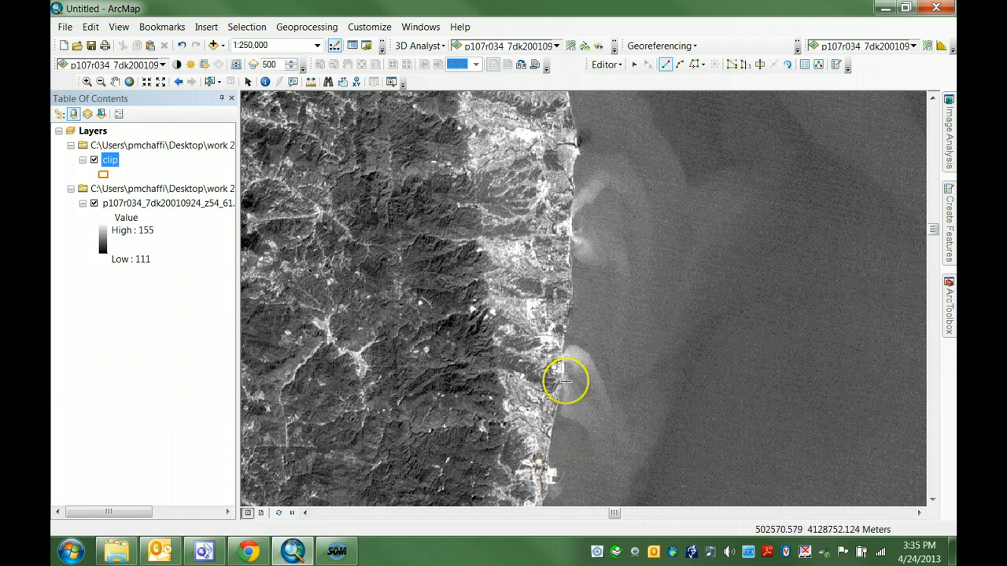
Step: Start the clip polygon at the northern river mouth and trace its boundary seaward and south around the light sediment plumes
click(574, 171)
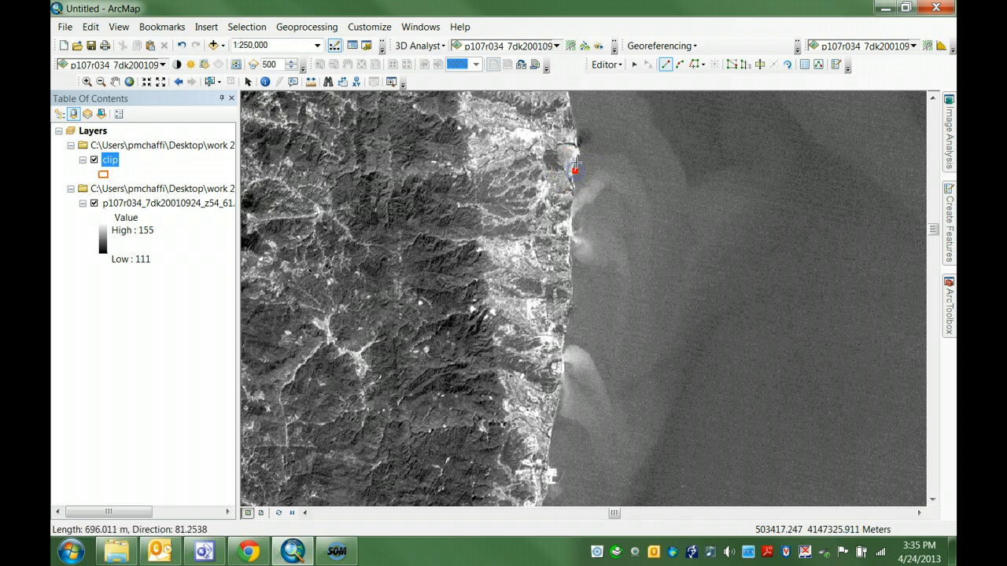
click(577, 157)
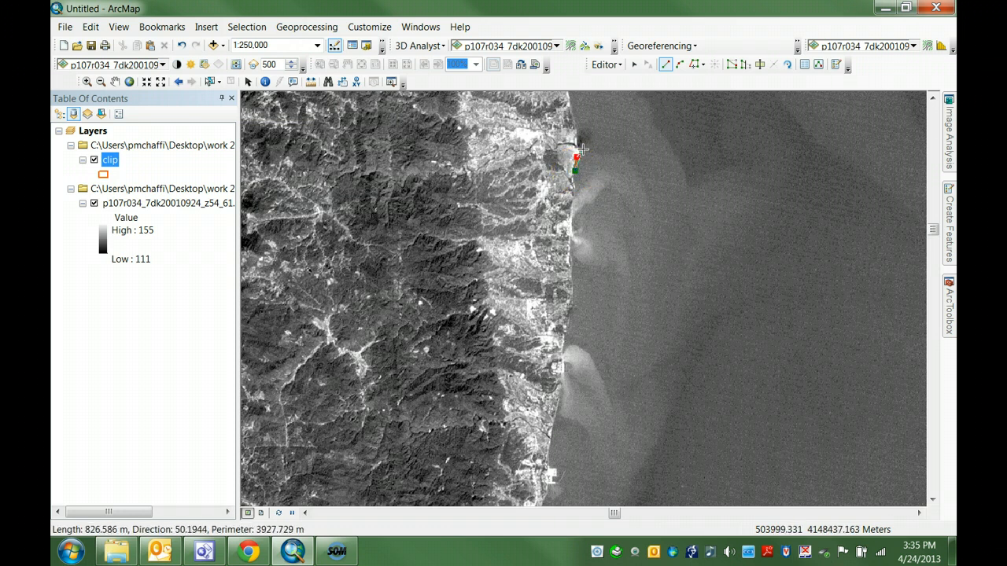
click(583, 149)
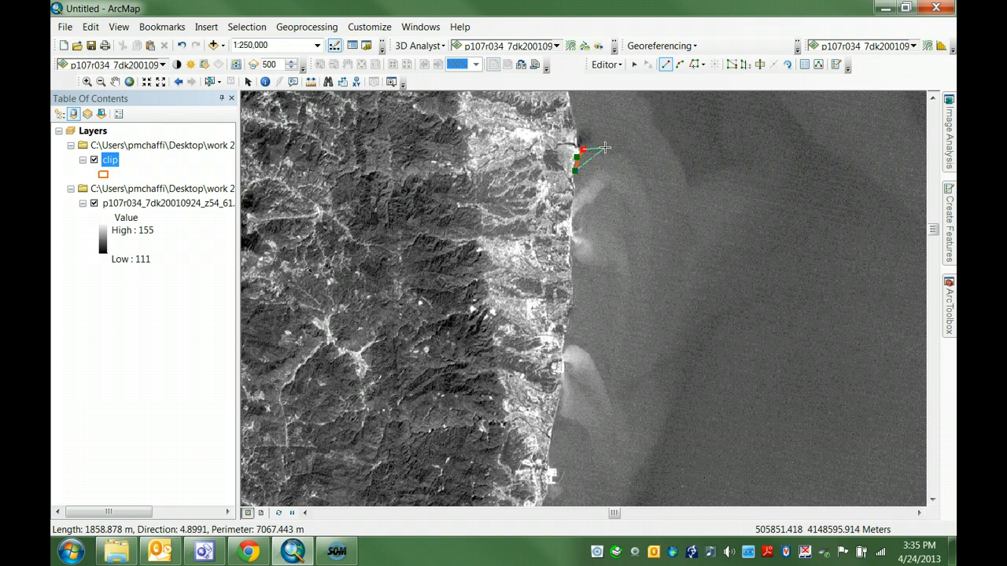
click(605, 148)
click(631, 149)
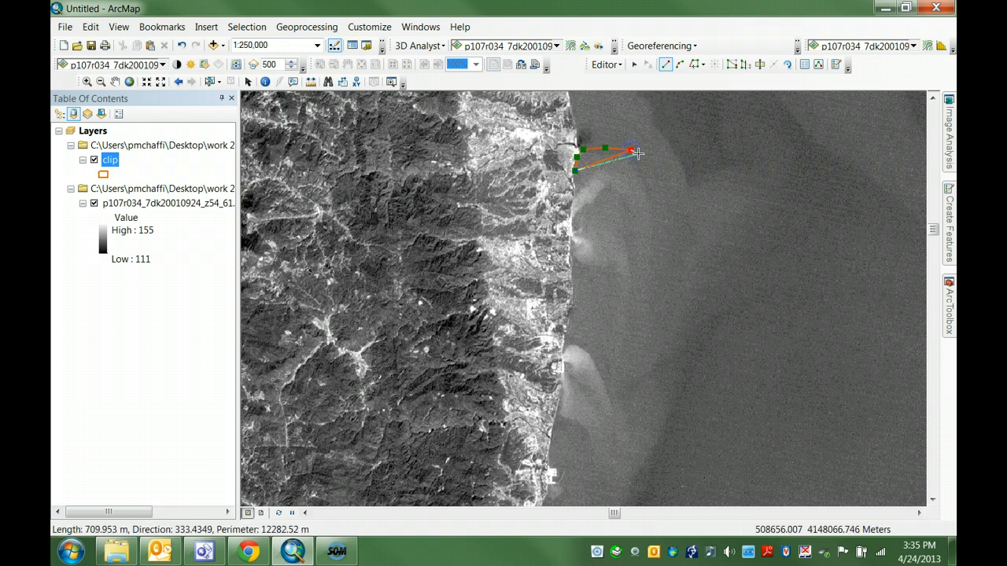
click(649, 157)
click(674, 195)
click(683, 238)
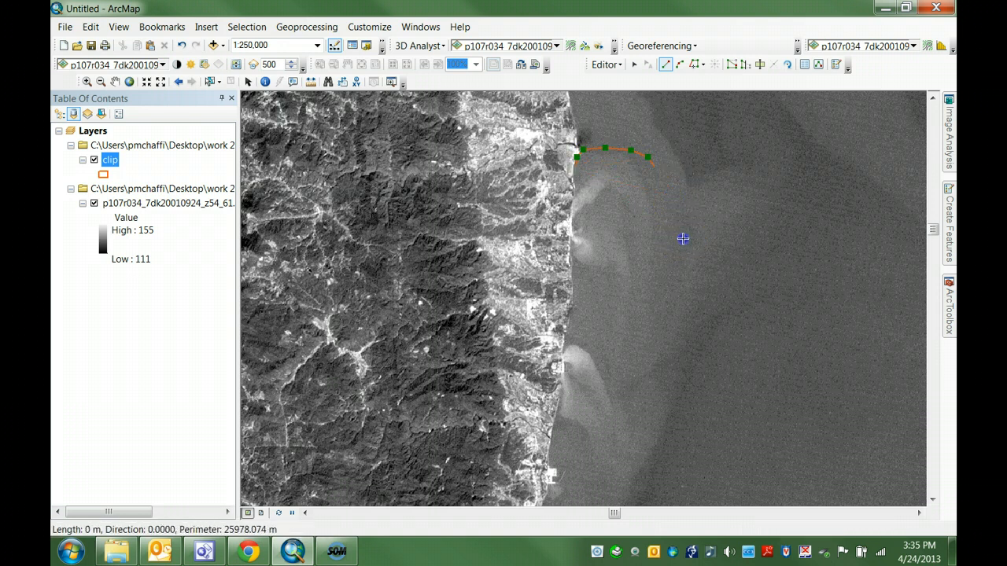
click(697, 302)
click(699, 352)
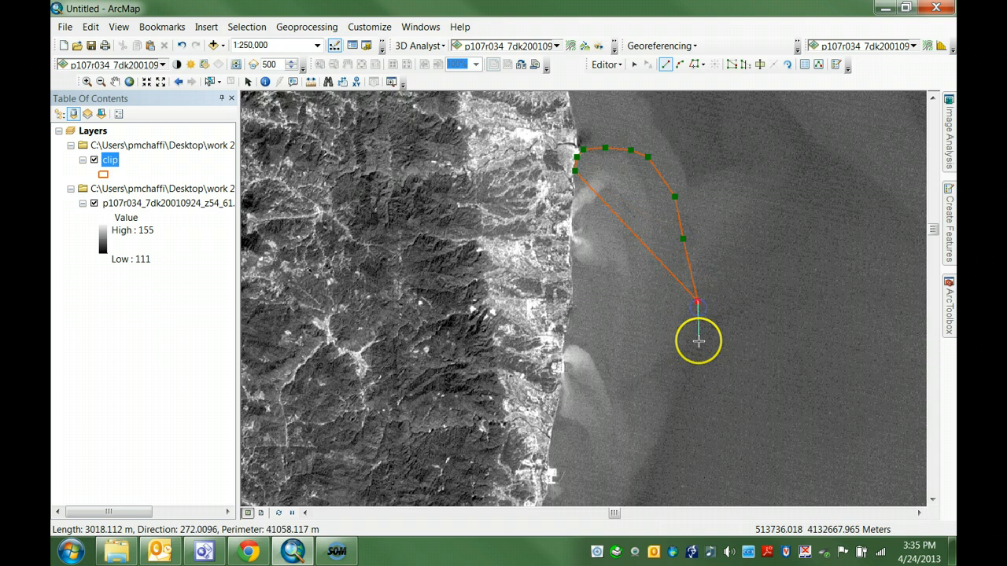
Step: Extend the polygon around the southern end of the plumes and back west to the shore
click(680, 416)
click(663, 453)
click(646, 479)
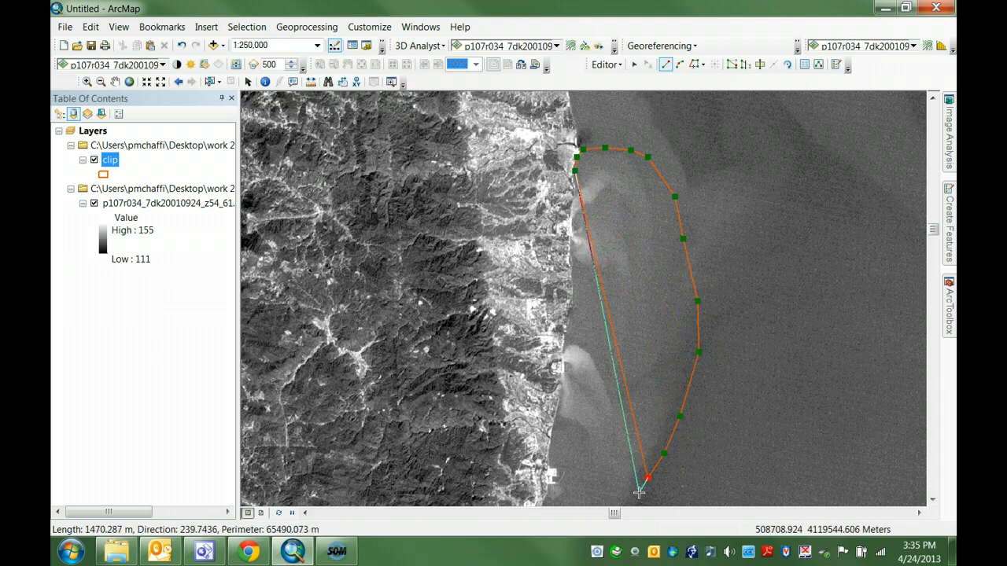
click(636, 492)
click(598, 483)
click(582, 473)
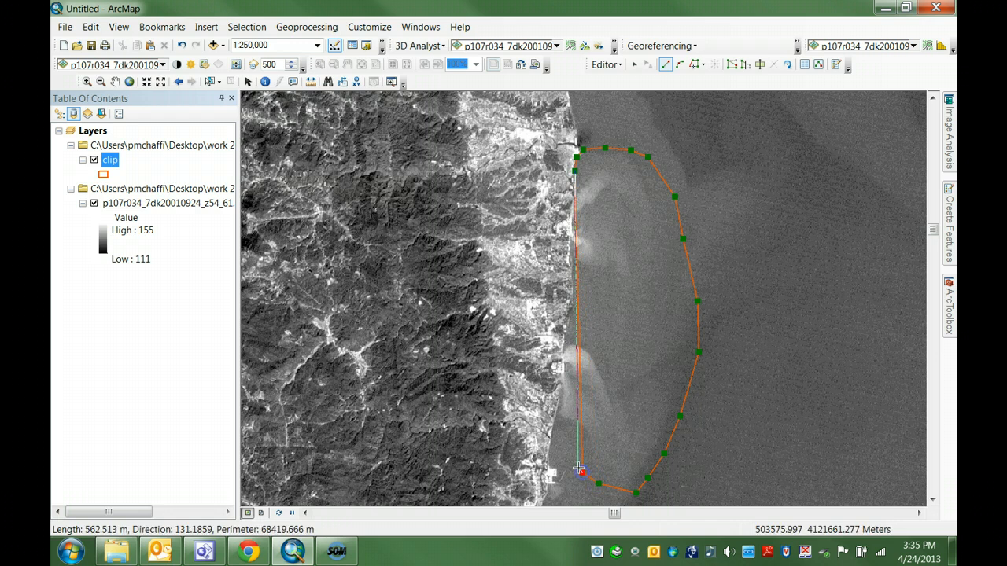
click(575, 463)
click(566, 459)
click(557, 451)
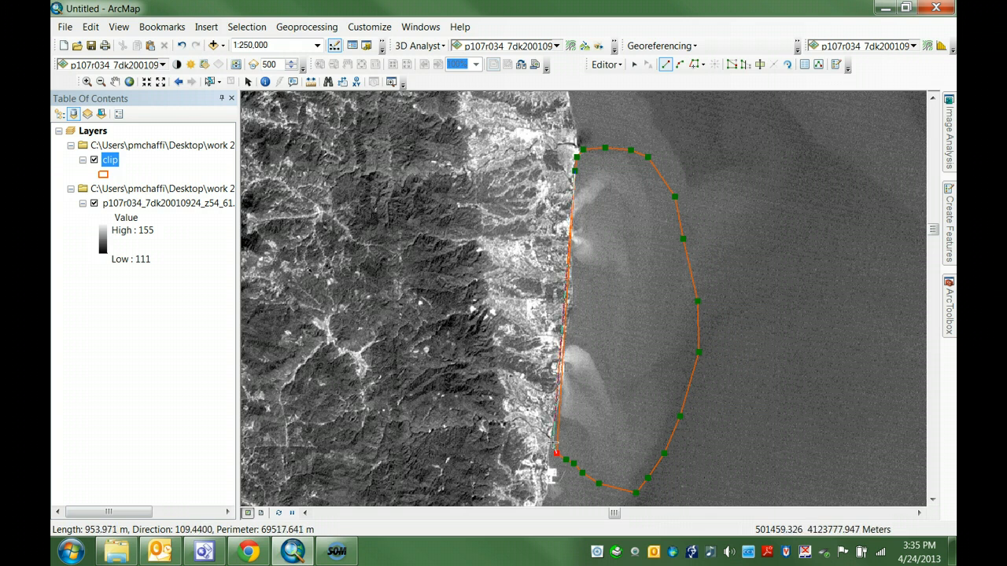
click(552, 443)
Step: Trace the polygon's landward edge north along the shoreline past the southern plume with closely spaced vertices at 1:150,000
scroll(555, 443, up, 3)
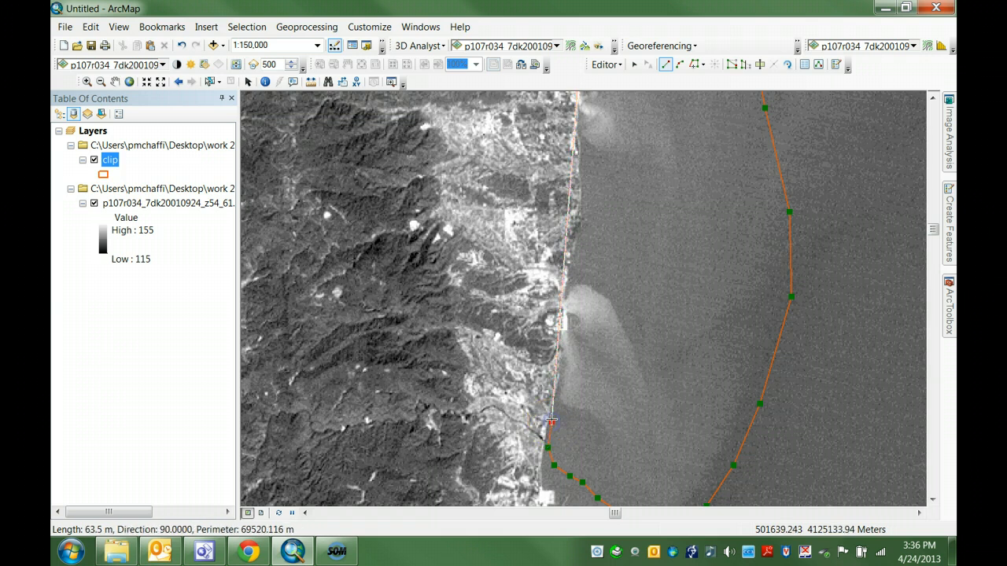
click(555, 399)
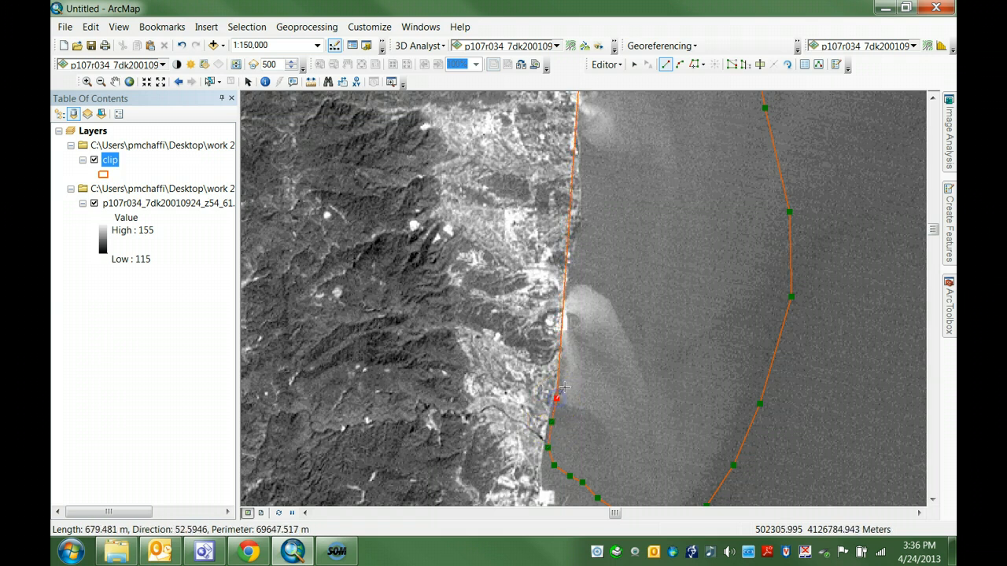
click(560, 373)
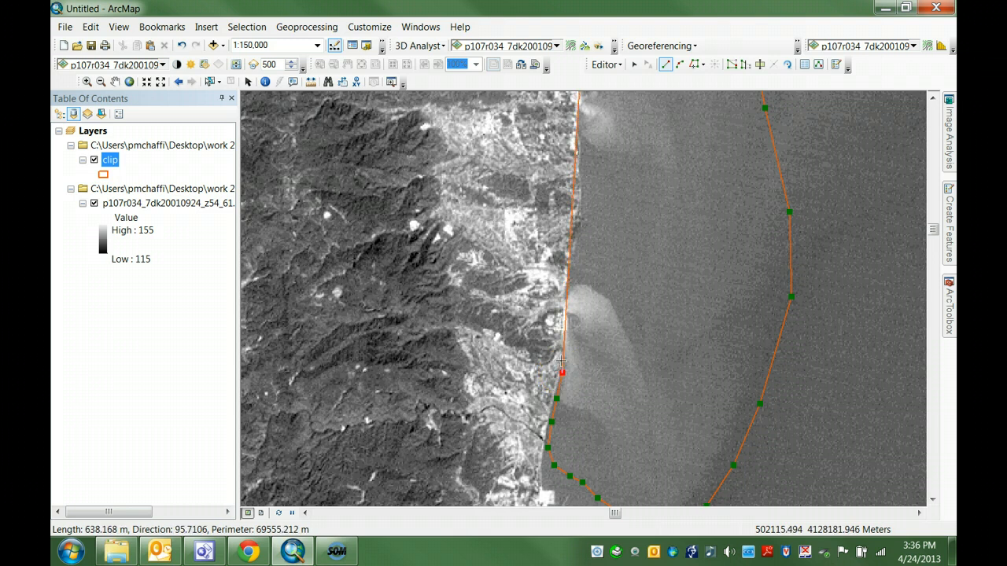
click(560, 358)
click(566, 341)
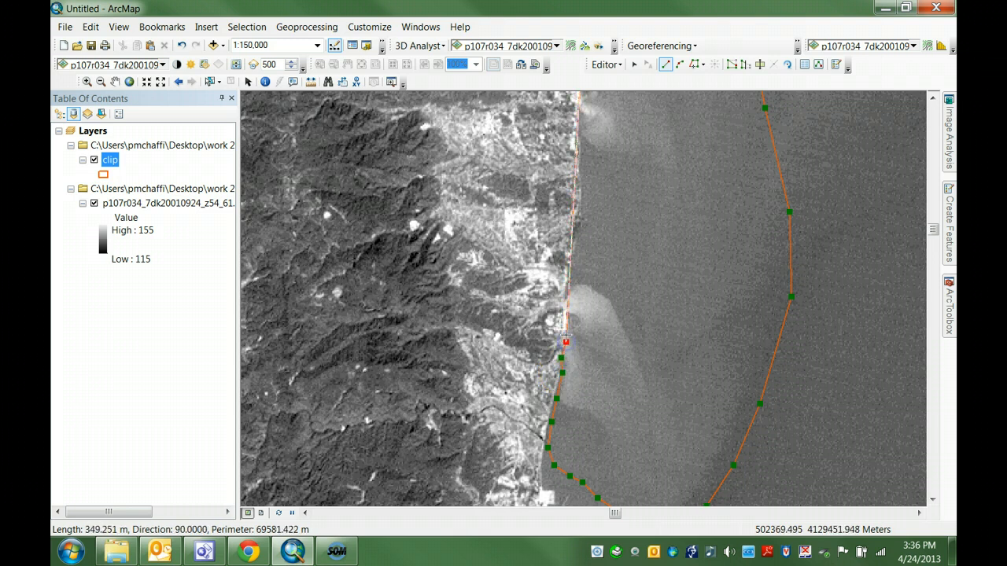
click(567, 324)
click(568, 299)
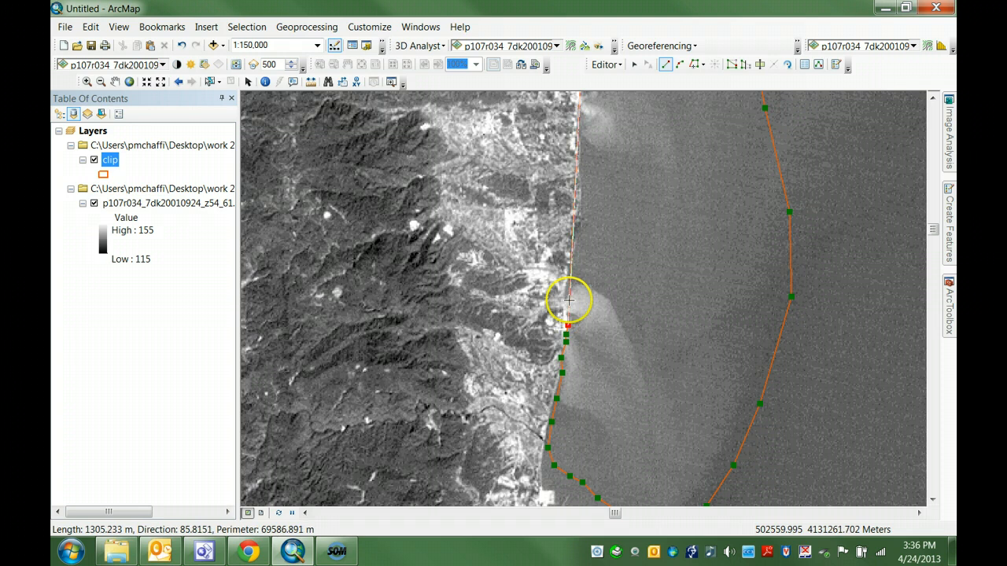
click(574, 273)
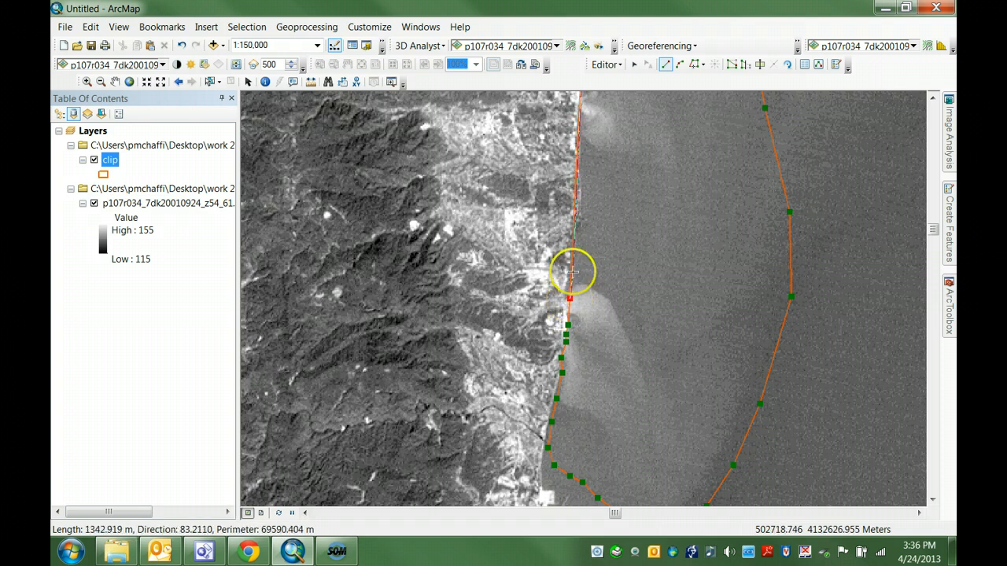
click(575, 260)
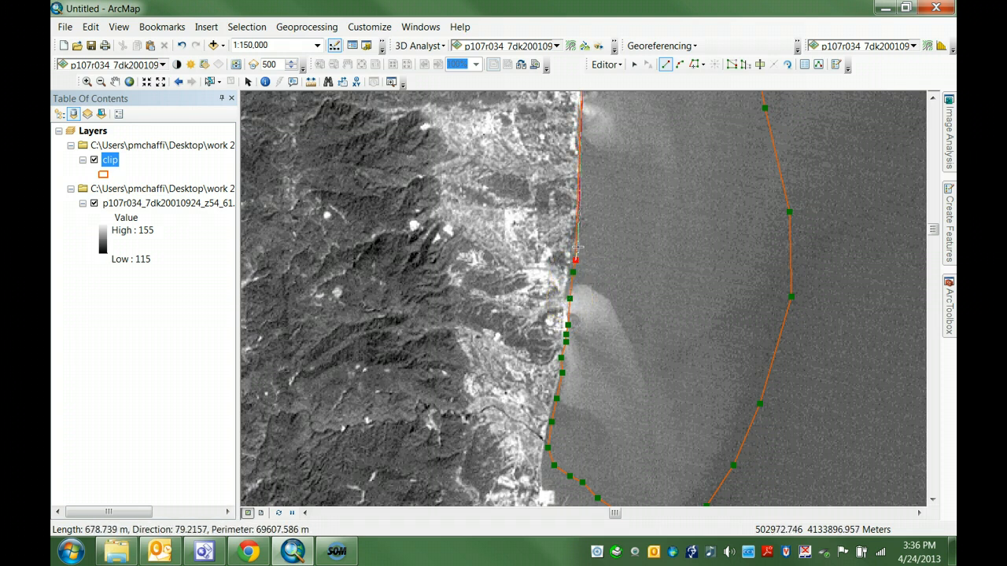
click(580, 241)
click(580, 227)
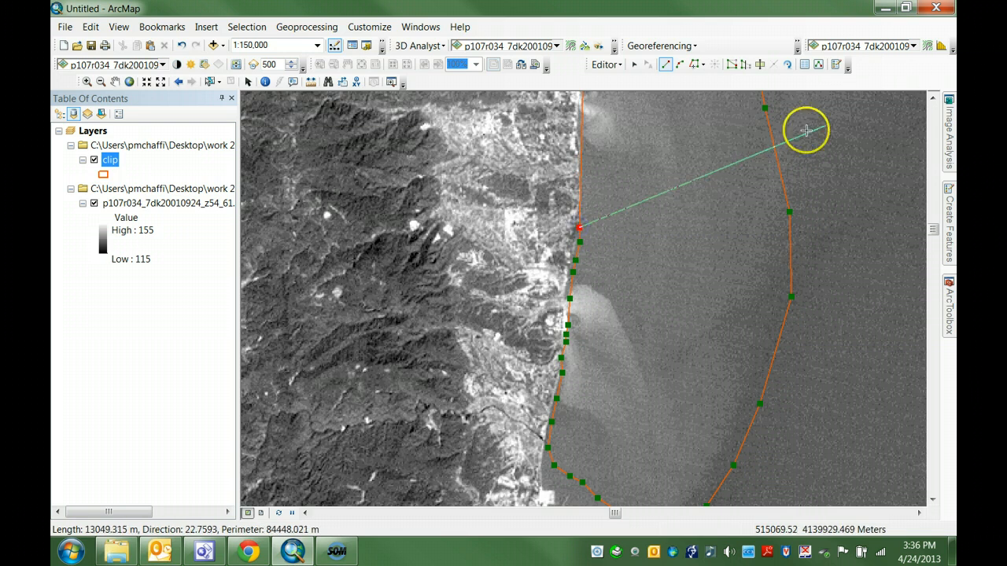
Step: Continue the clip polygon's landward edge north along the shoreline to the middle sediment plume with closely spaced vertices
click(934, 96)
click(934, 96)
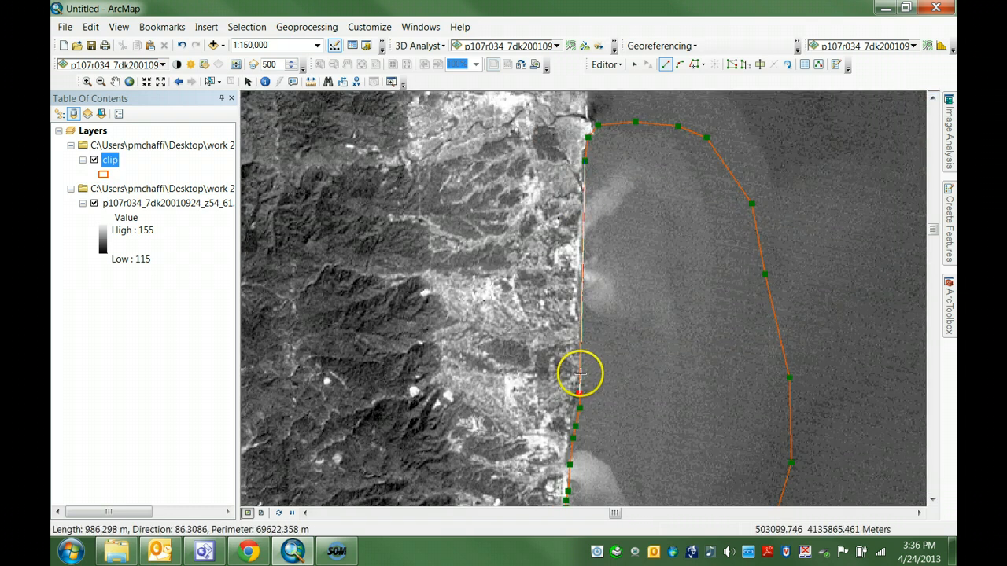
click(581, 373)
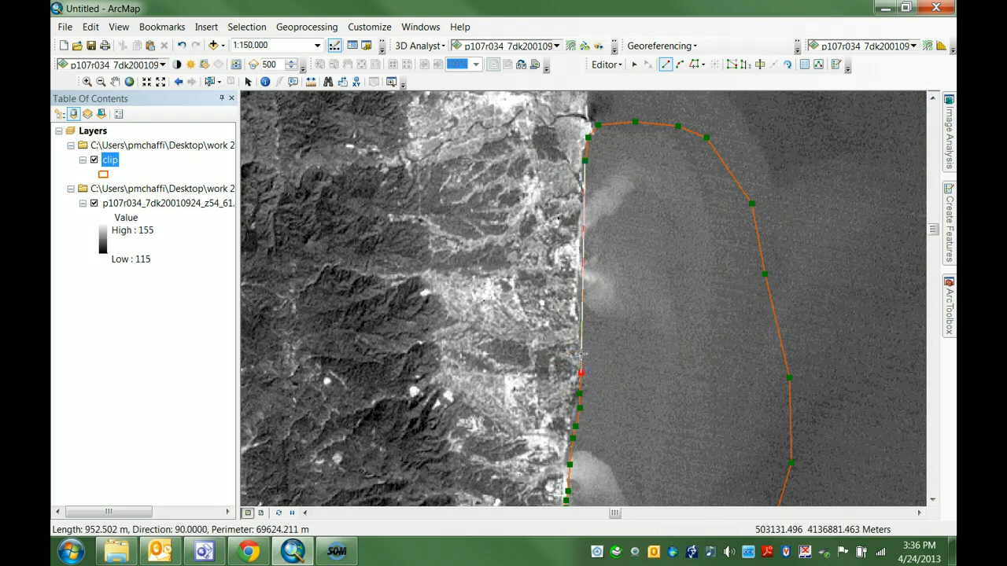
click(582, 344)
click(582, 328)
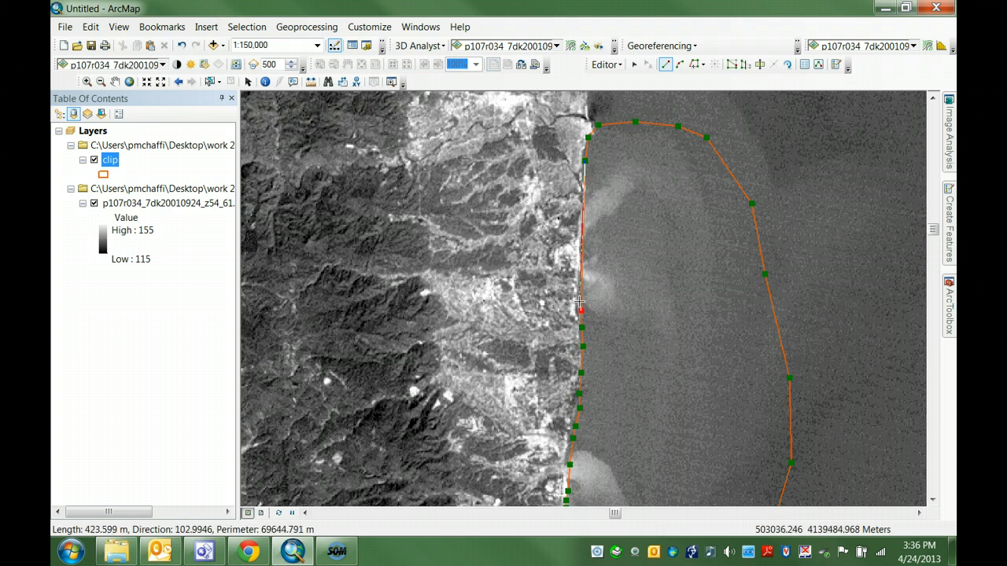
double_click(578, 301)
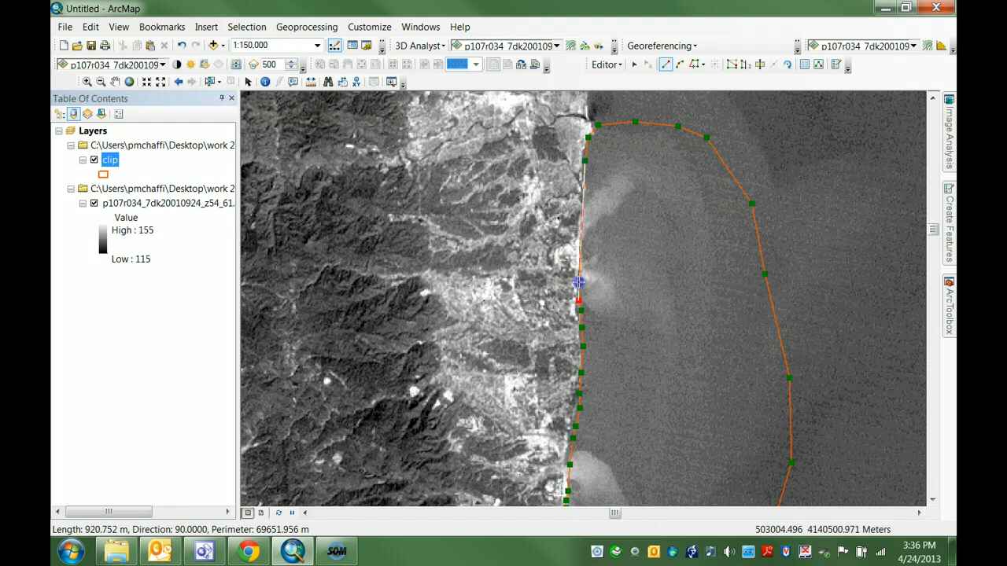
click(578, 282)
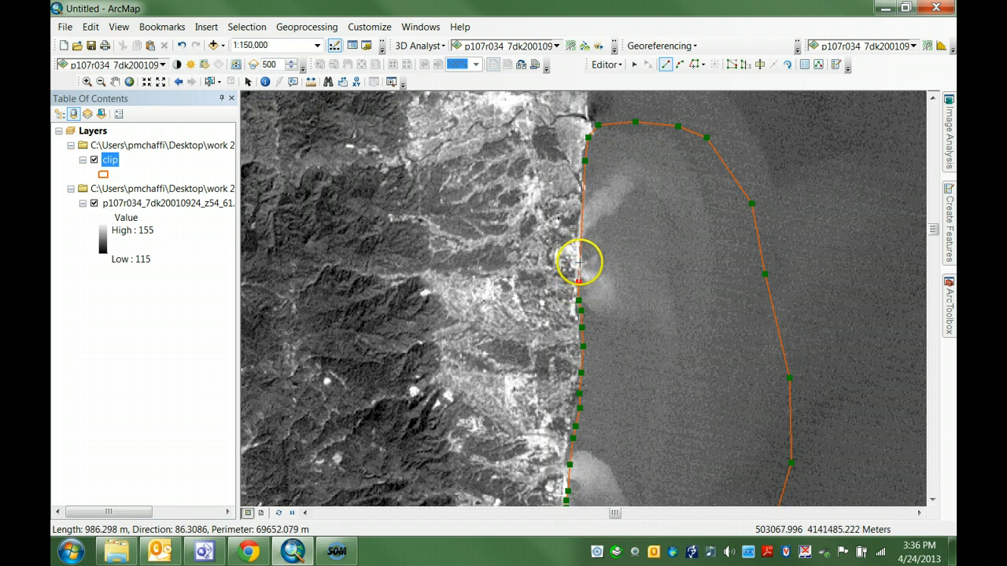
Step: Trace the remaining shoreline north past the upper plume toward the starting river mouth and finish the clip polygon
click(579, 263)
click(582, 248)
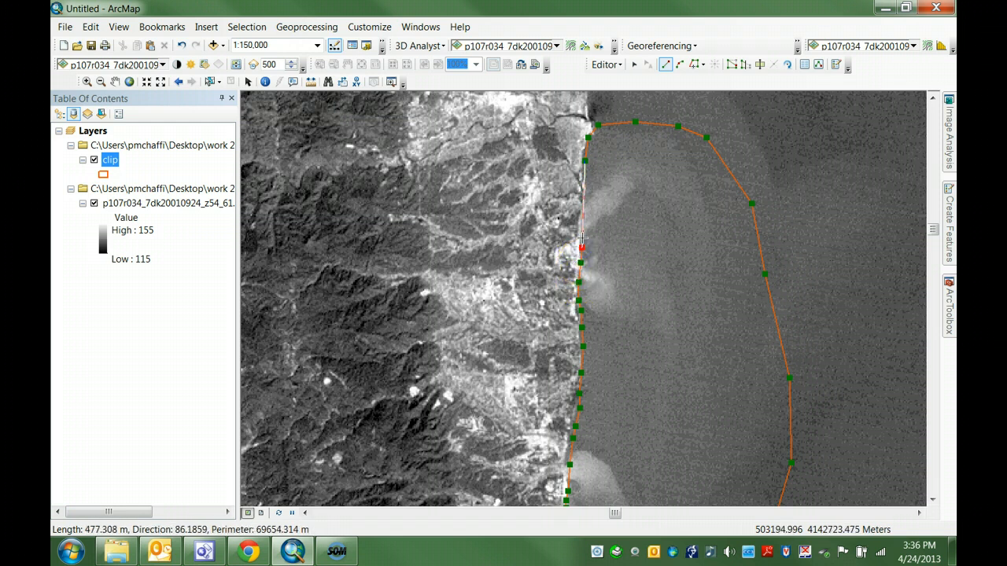
click(581, 233)
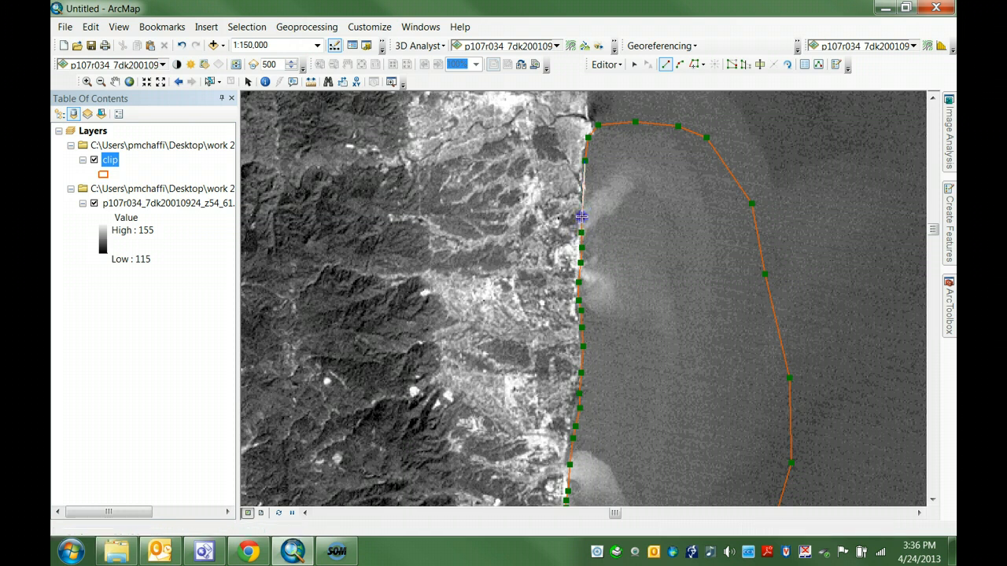
click(582, 214)
click(584, 200)
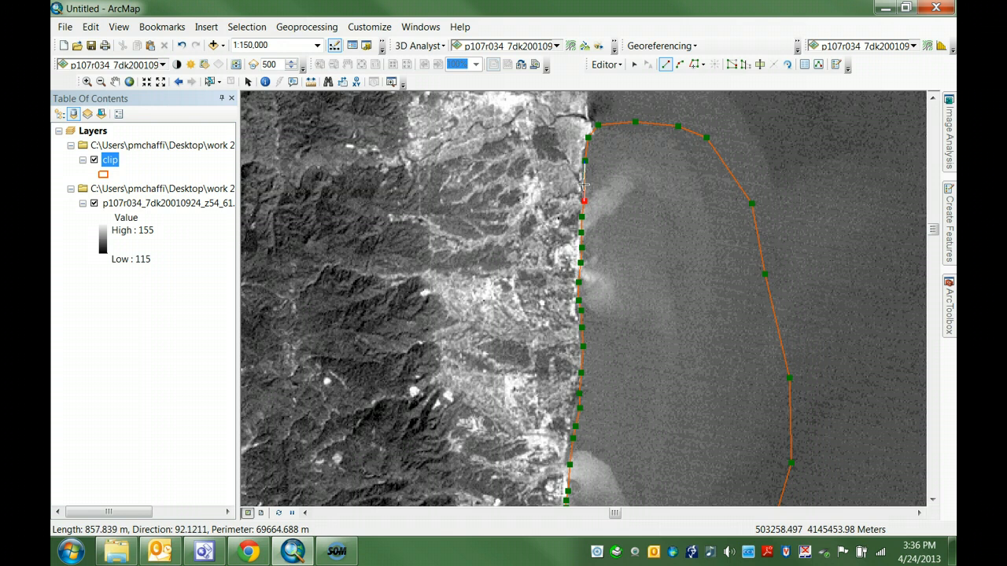
double_click(584, 185)
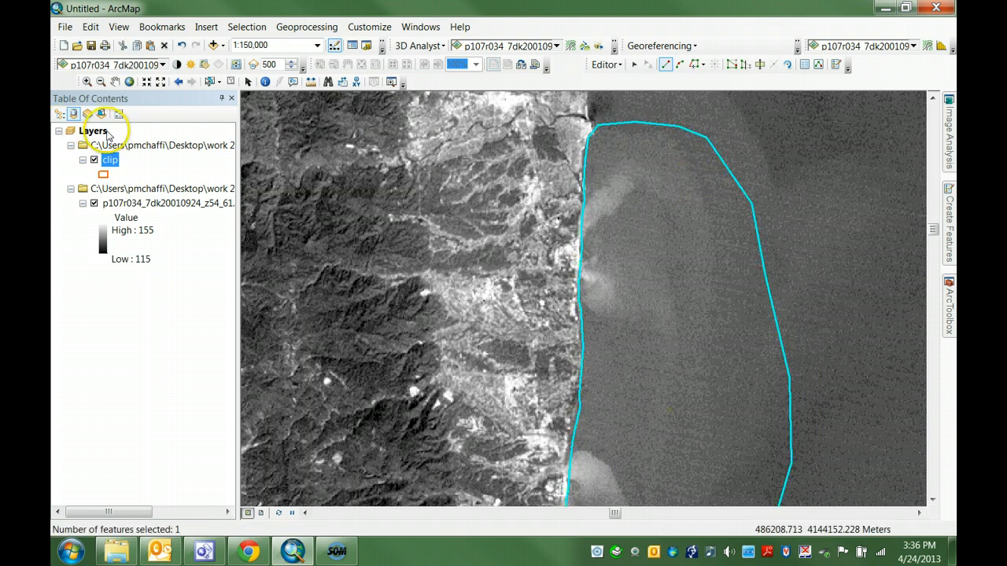
Step: Save the edits to the clip shapefile and stop the edit session
click(620, 65)
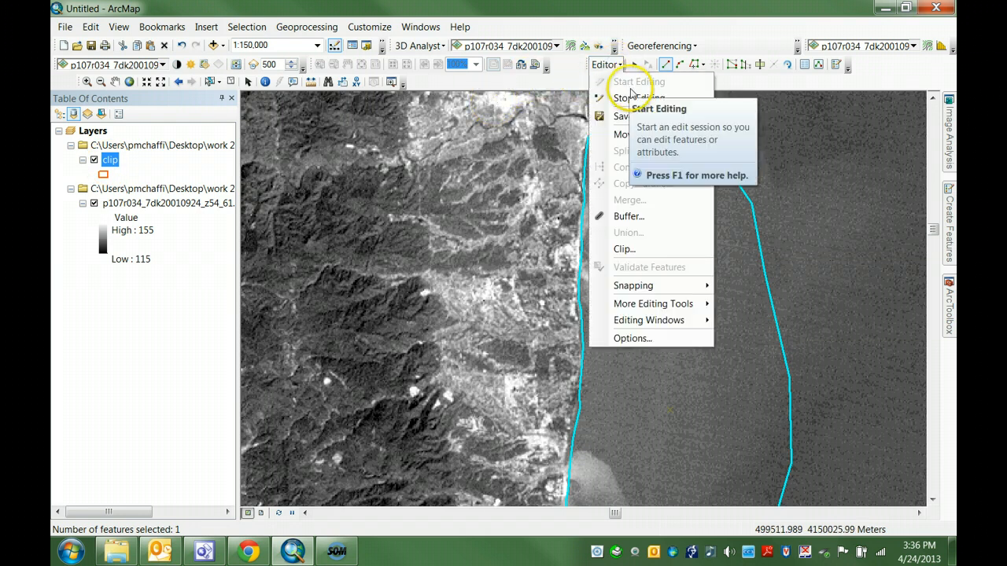
click(634, 116)
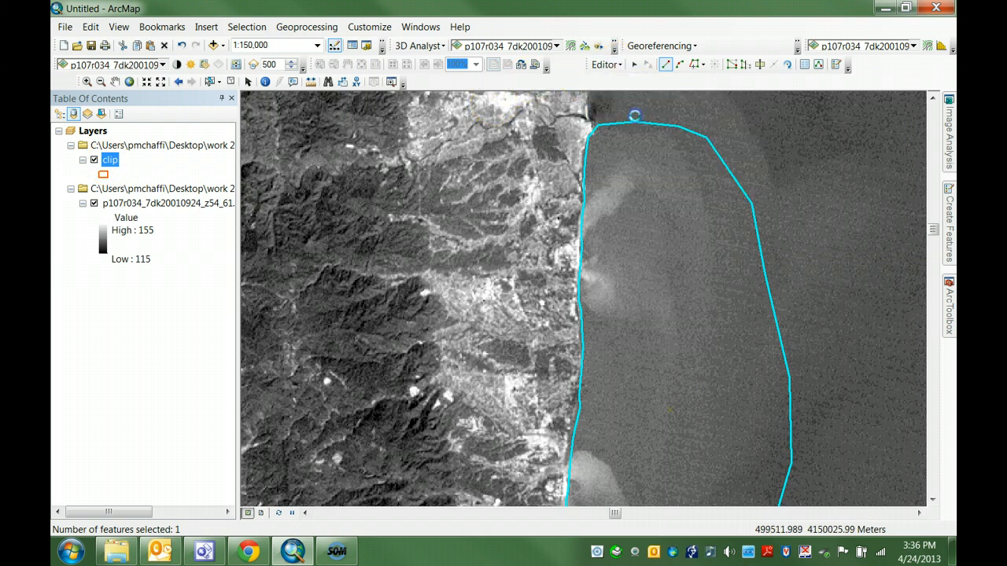
click(605, 64)
click(635, 98)
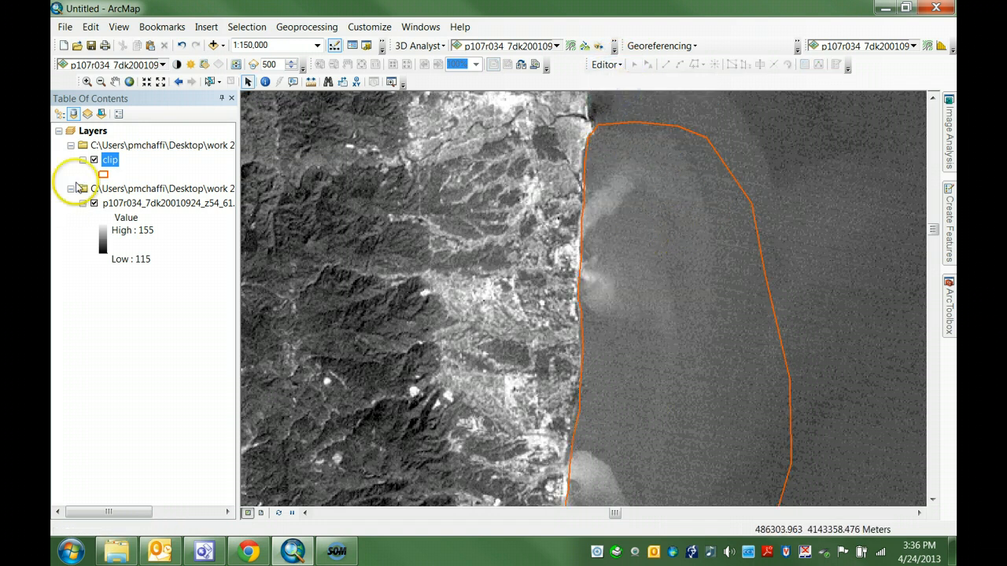
Step: Zoom the map to the extent of the clip layer to check the finished polygon
right_click(110, 161)
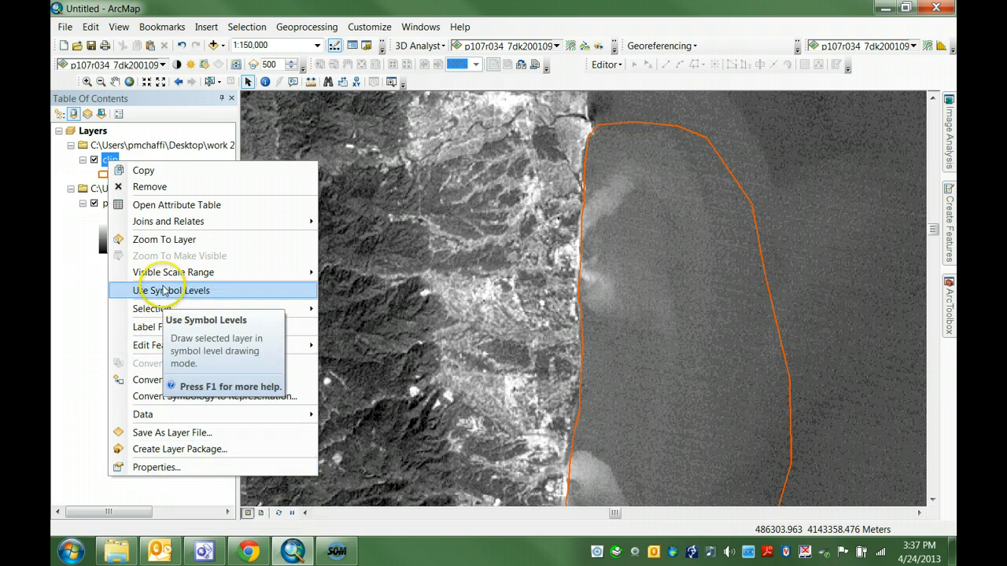
click(166, 245)
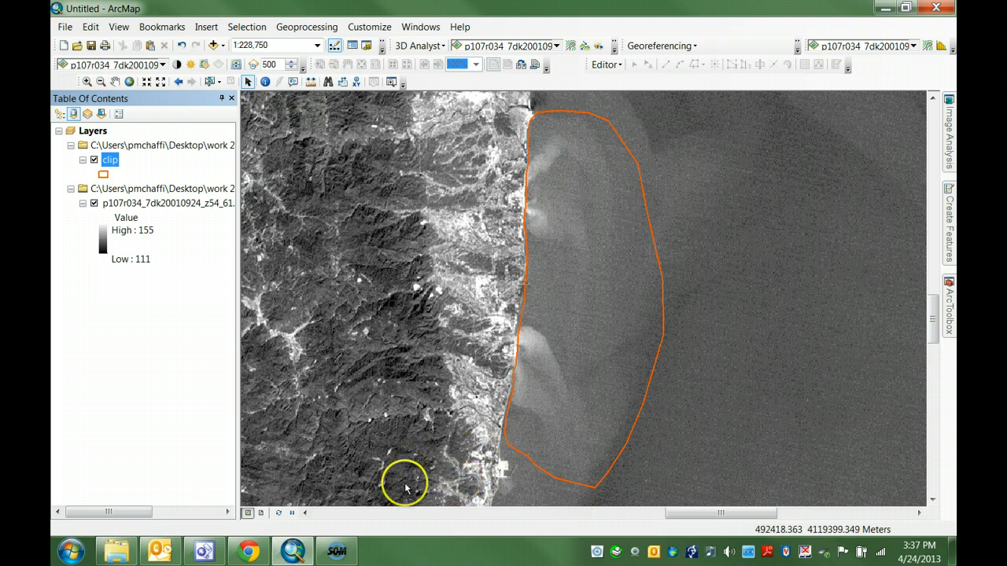
click(331, 555)
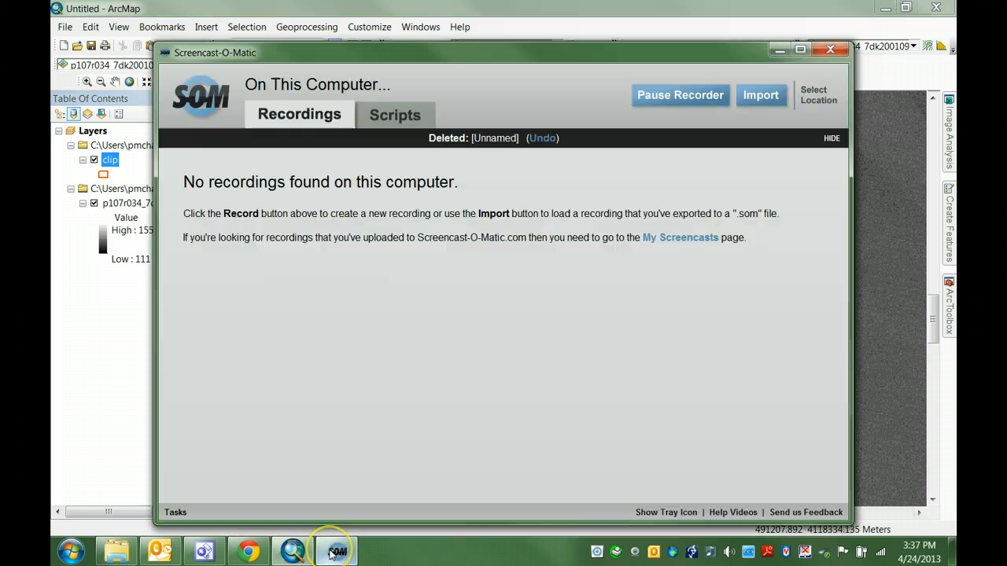